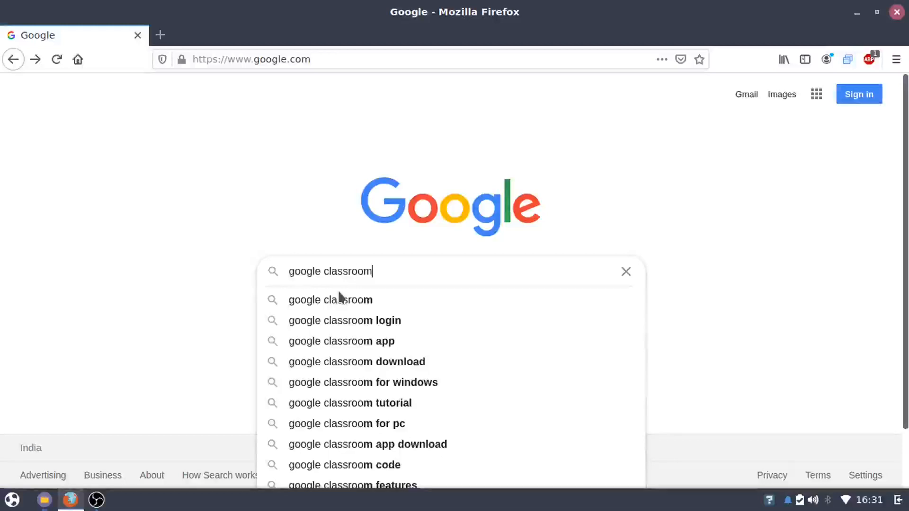
# Search for Google Classroom and open its Classes page from the Google for Education site in a new tab
pyautogui.press('Return')
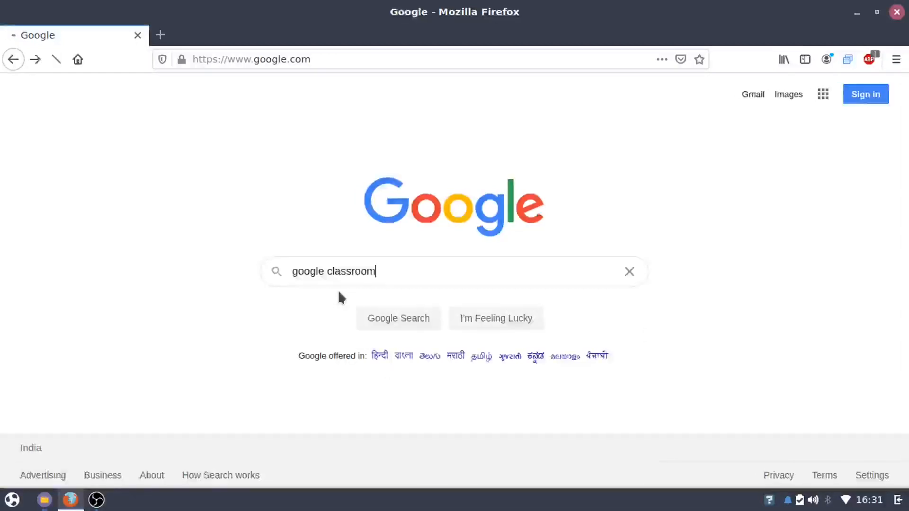
pyautogui.click(197, 213)
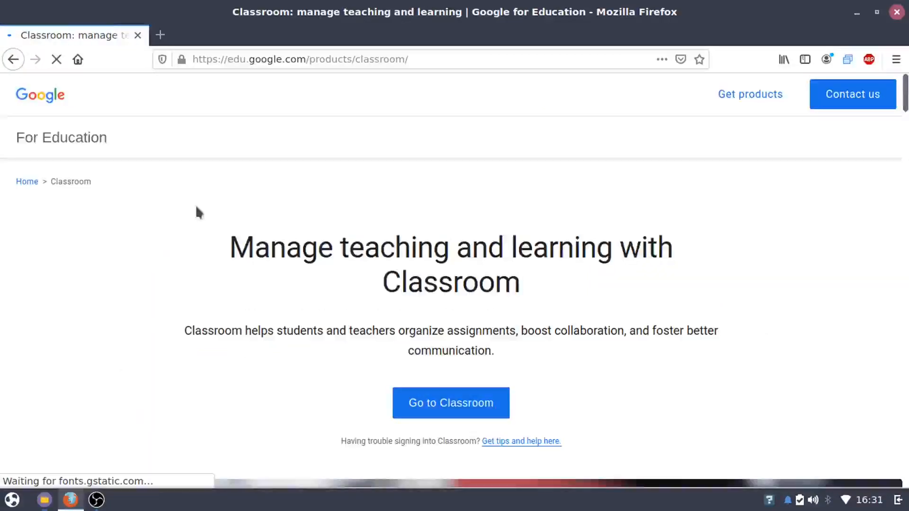
pyautogui.click(840, 145)
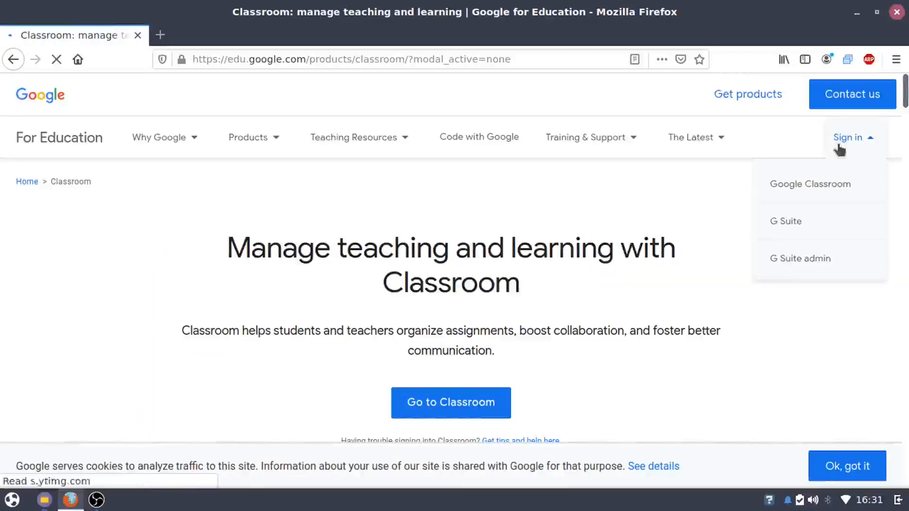
pyautogui.click(829, 184)
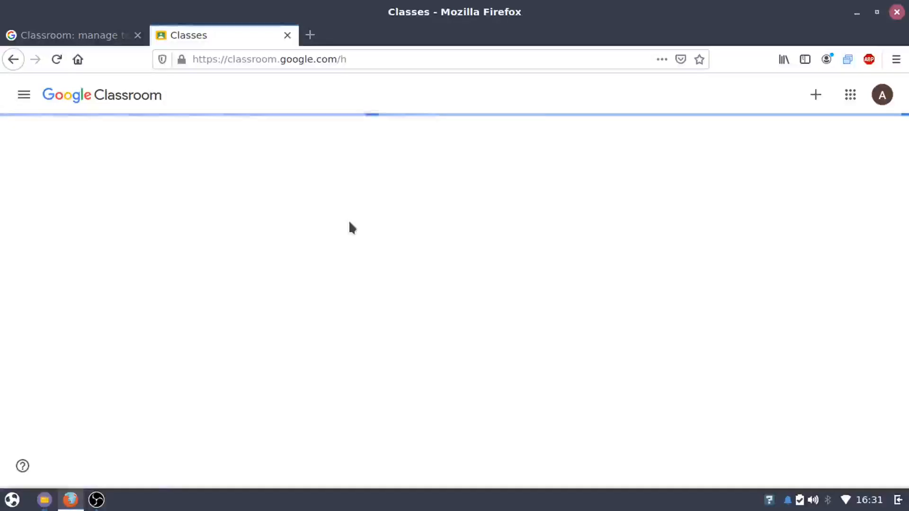
# Start a new class and acknowledge the school-use notice
pyautogui.click(813, 100)
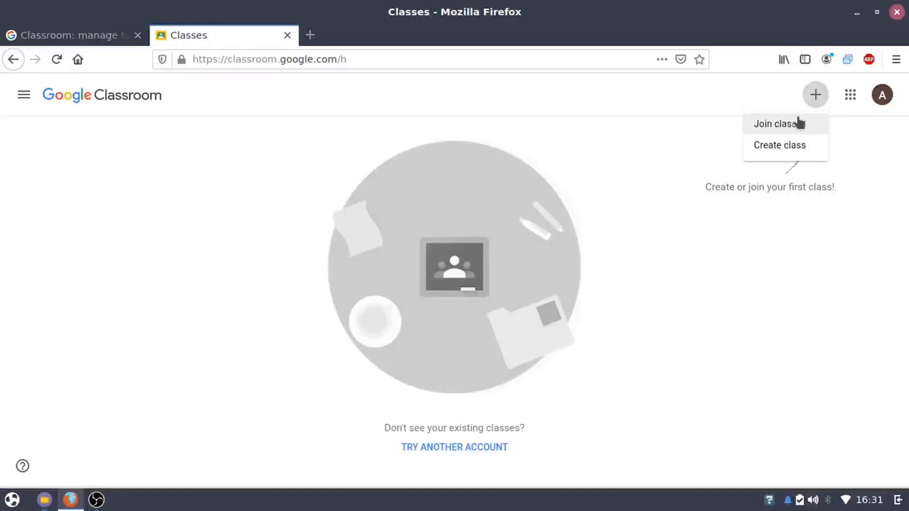
pyautogui.click(799, 144)
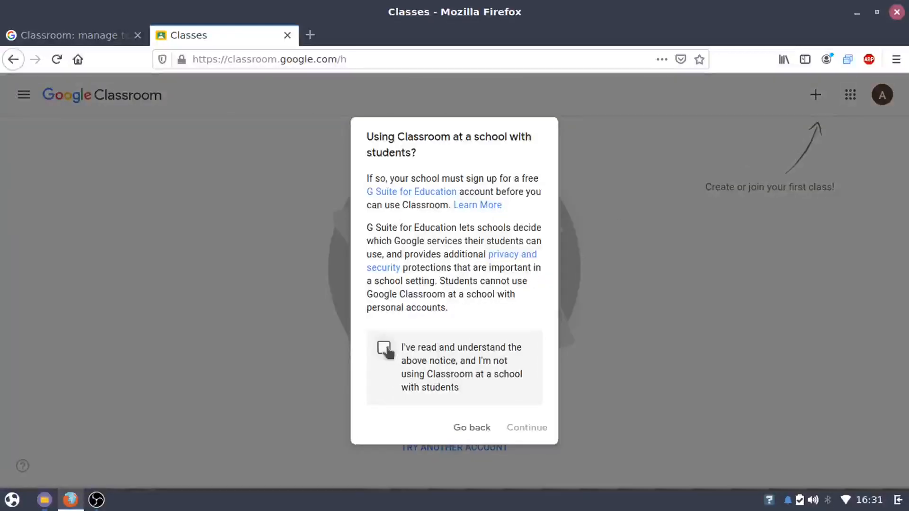
pyautogui.click(384, 348)
pyautogui.click(510, 426)
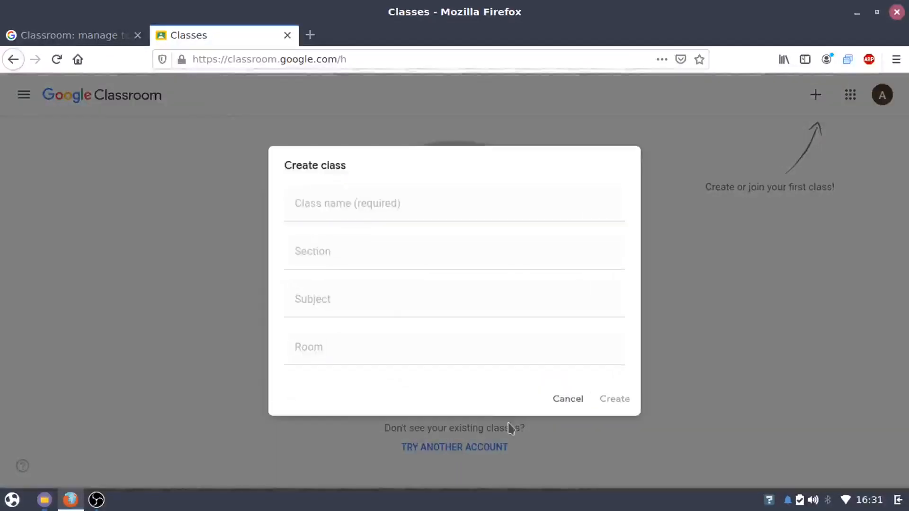
# Enter class name 8, section A, subject English, room 007, and create the class
pyautogui.click(385, 213)
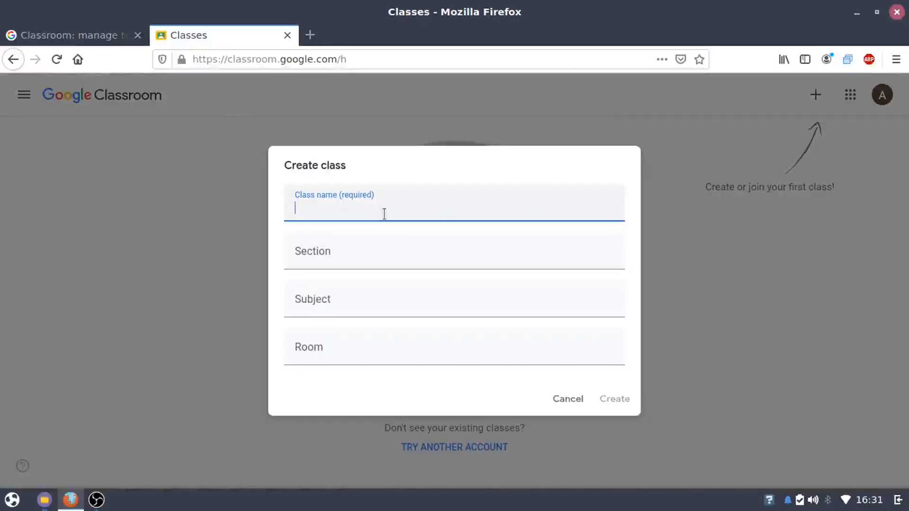
pyautogui.write('8')
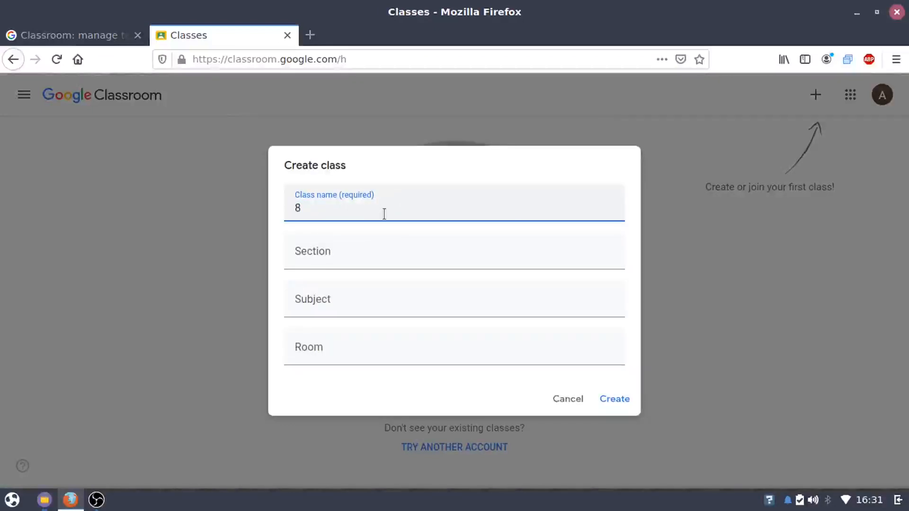
pyautogui.click(384, 247)
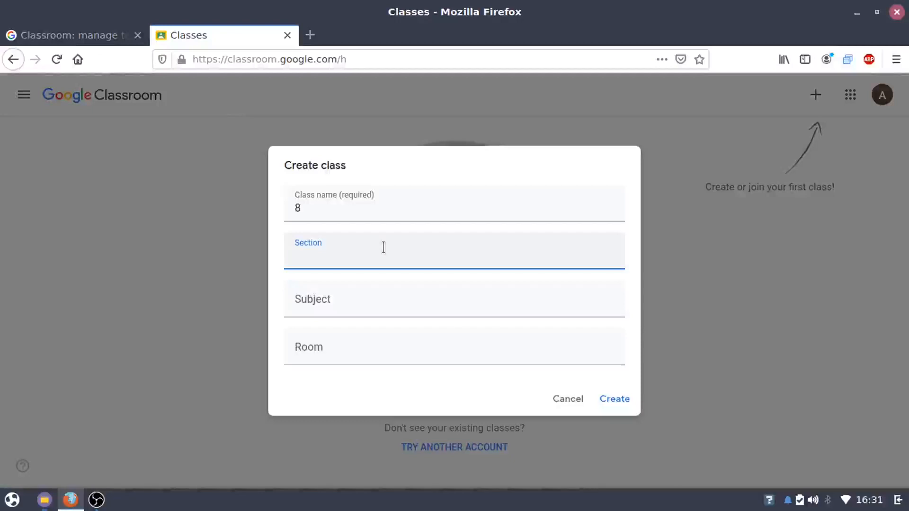
pyautogui.write('A')
pyautogui.click(381, 291)
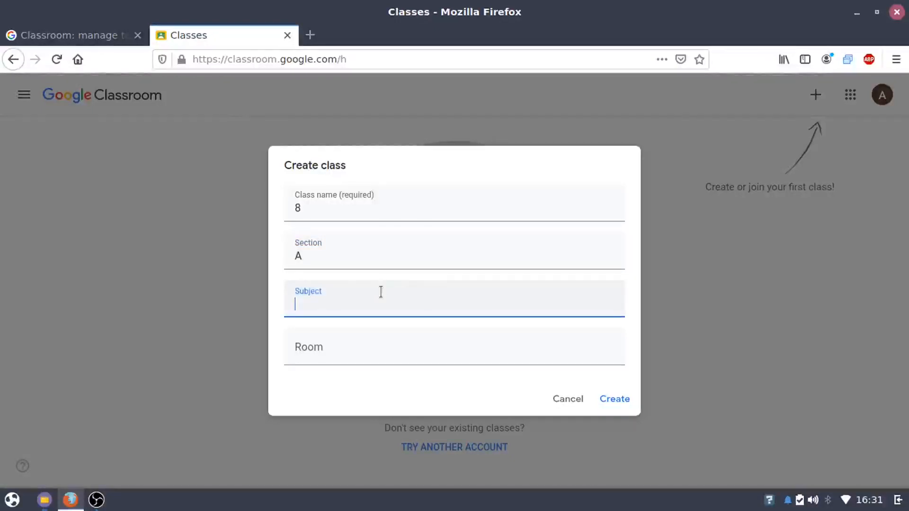
pyautogui.write('E')
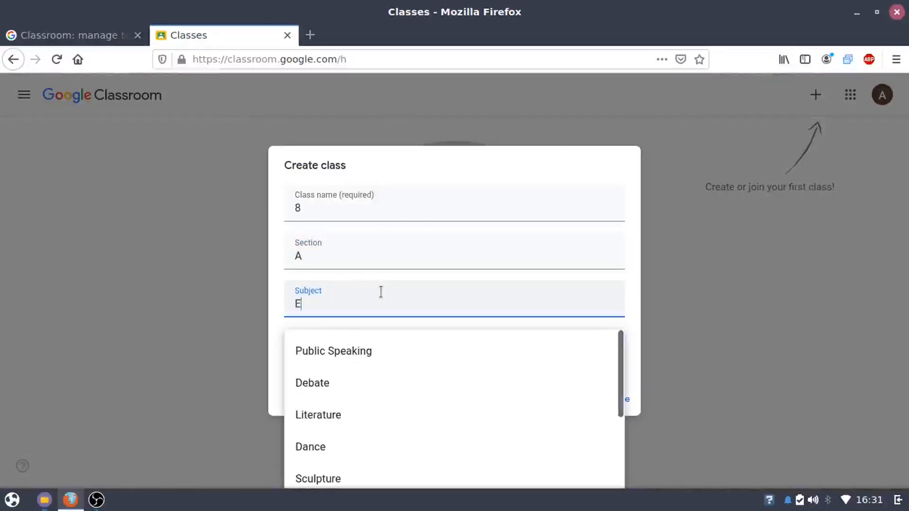
pyautogui.write('ngl')
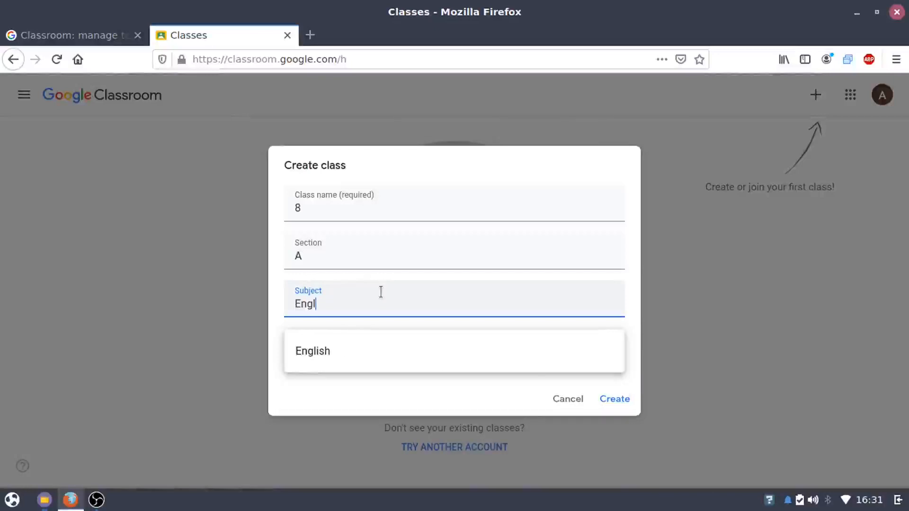
pyautogui.click(385, 356)
pyautogui.click(386, 353)
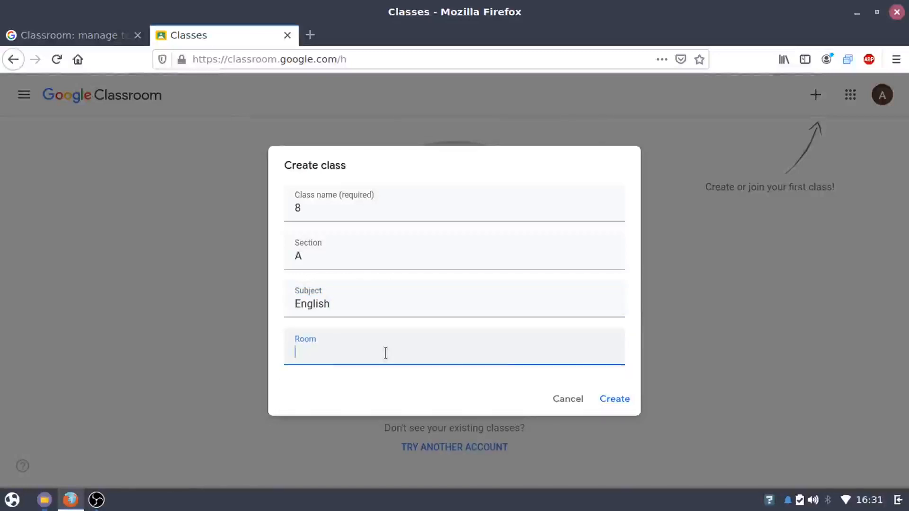
pyautogui.write('007')
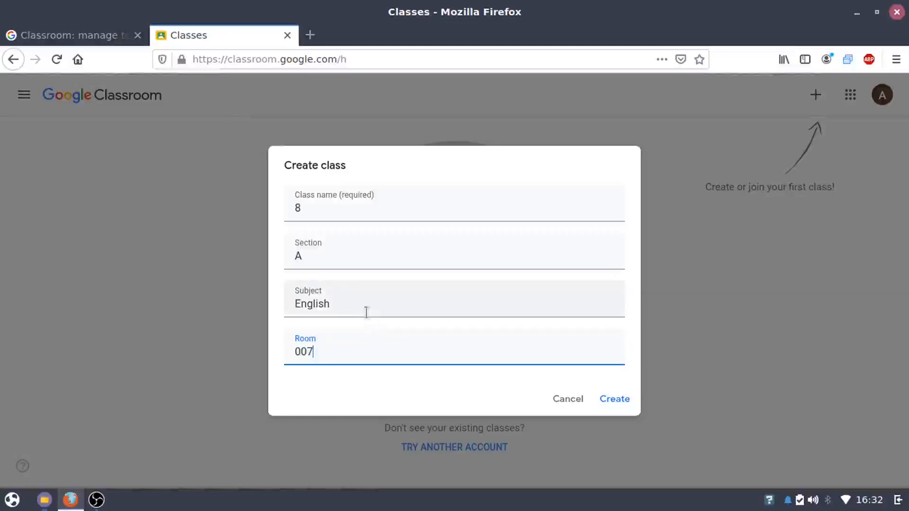
pyautogui.click(611, 402)
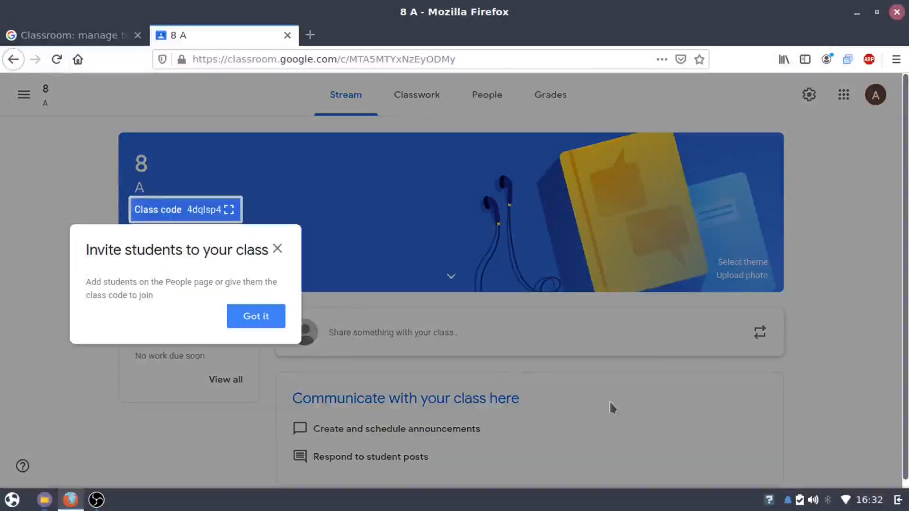
# Dismiss the invite tip, show the 8 A class code enlarged and select it, then close it
pyautogui.click(261, 316)
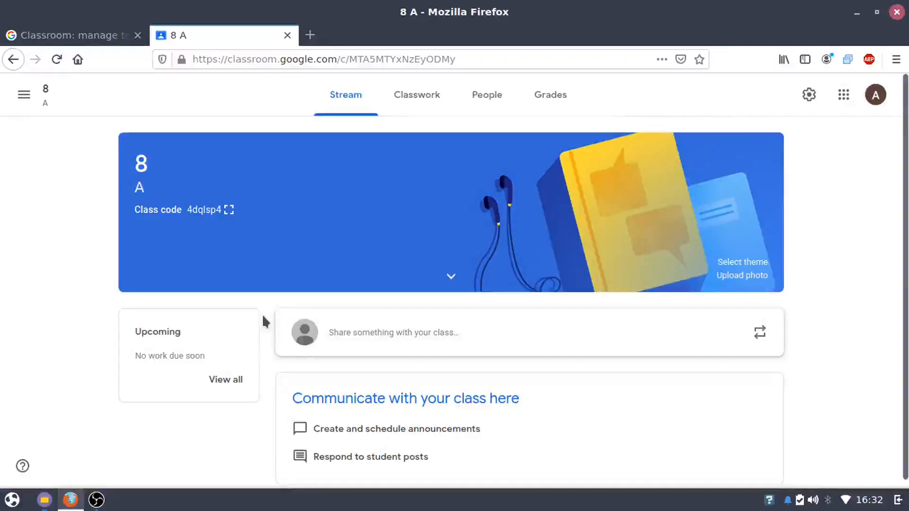
pyautogui.click(230, 211)
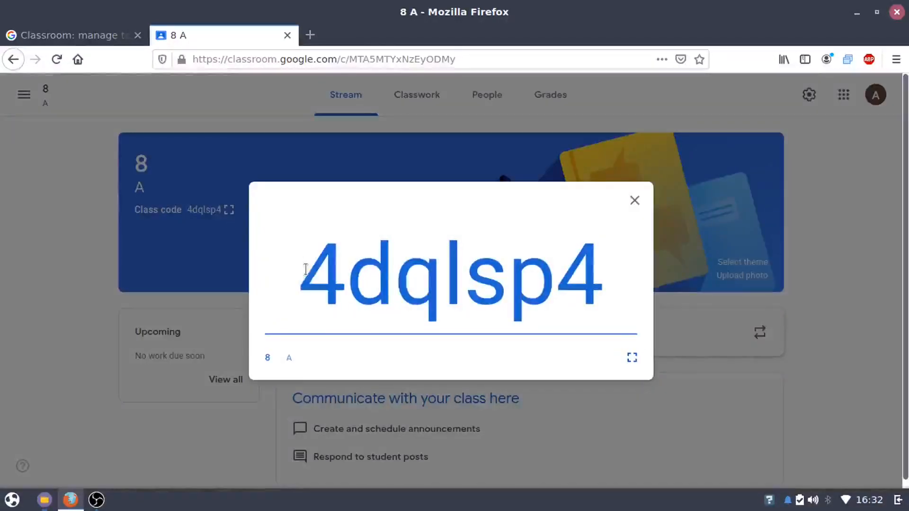
pyautogui.moveTo(305, 269); pyautogui.dragTo(599, 272)
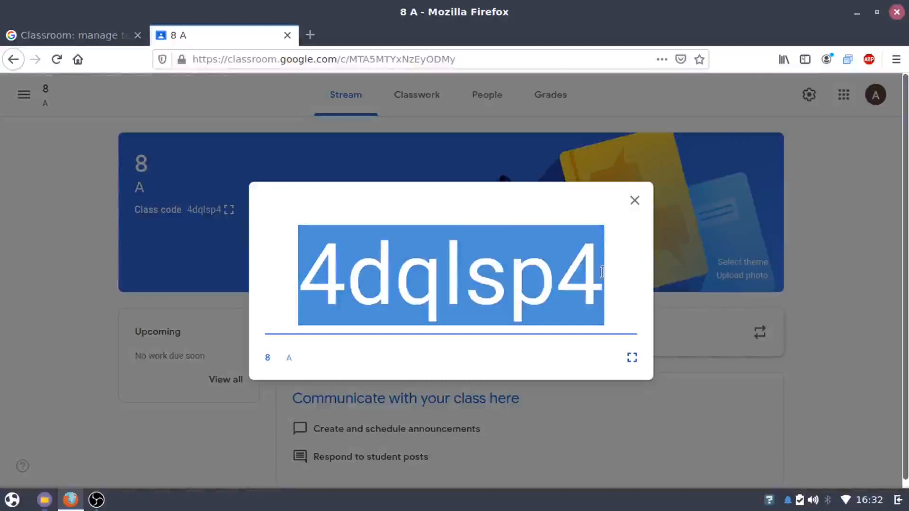
pyautogui.click(634, 203)
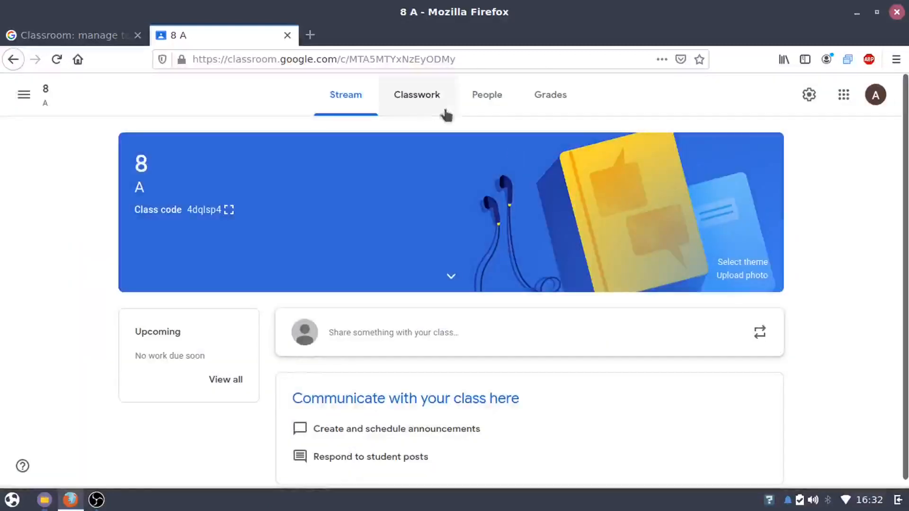
# On the People page, start a teacher invitation and cancel it
pyautogui.click(475, 97)
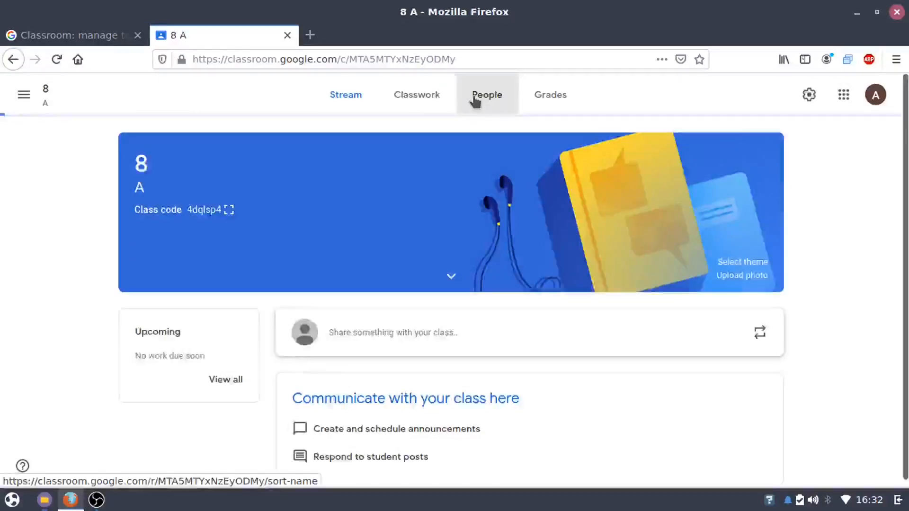
pyautogui.click(684, 155)
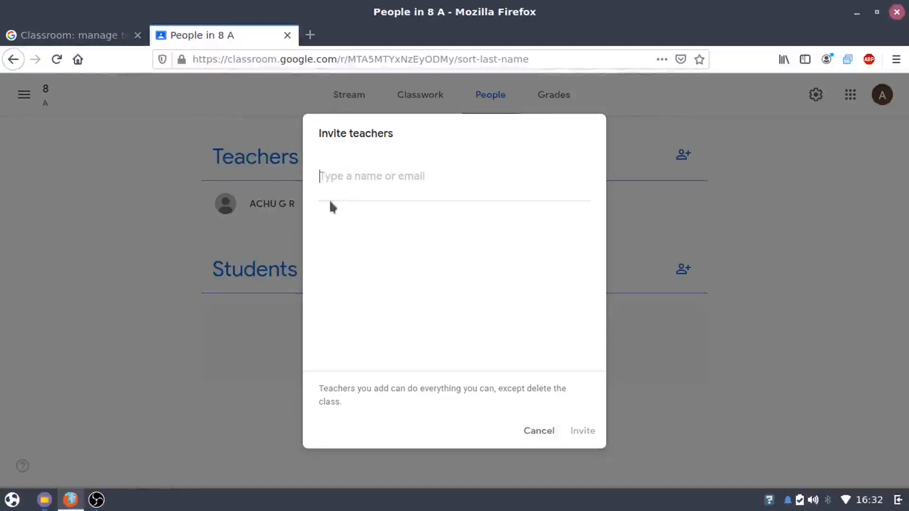
pyautogui.click(540, 430)
# Invite the student to 8 A by their e-mail address, then go to Classwork
pyautogui.click(686, 267)
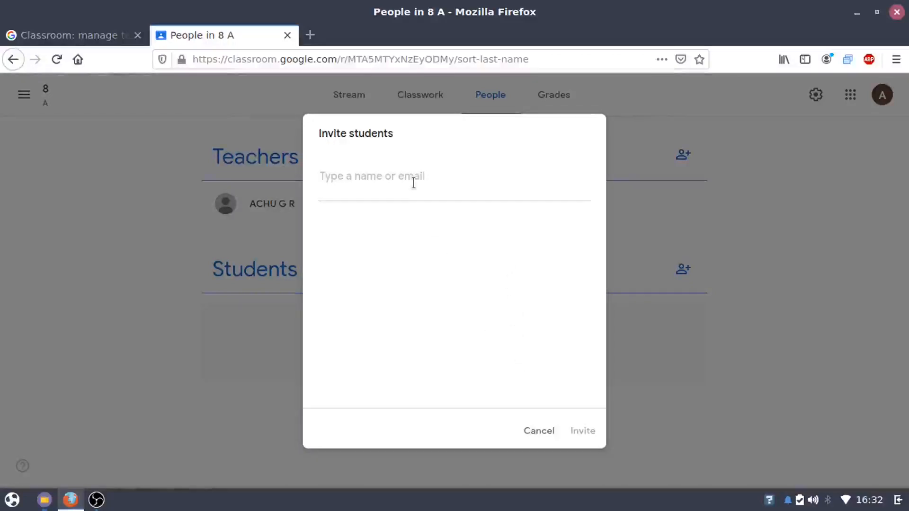
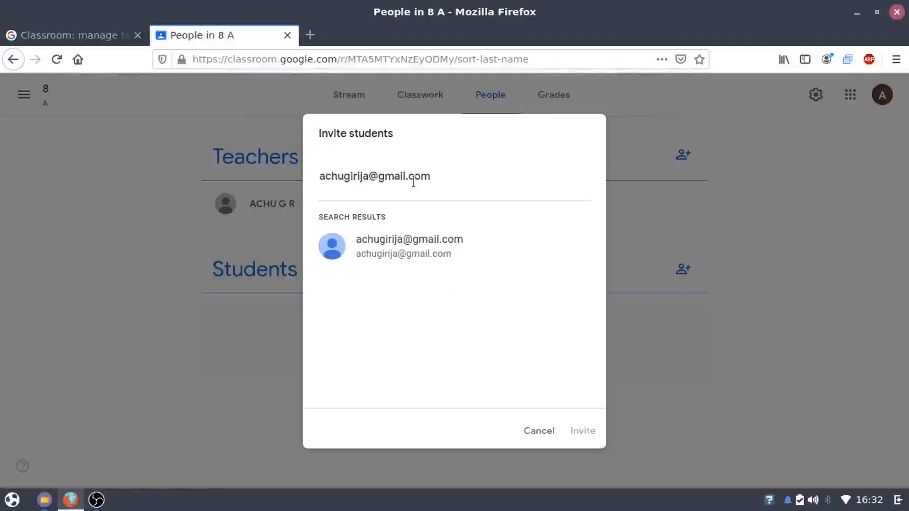
pyautogui.click(402, 245)
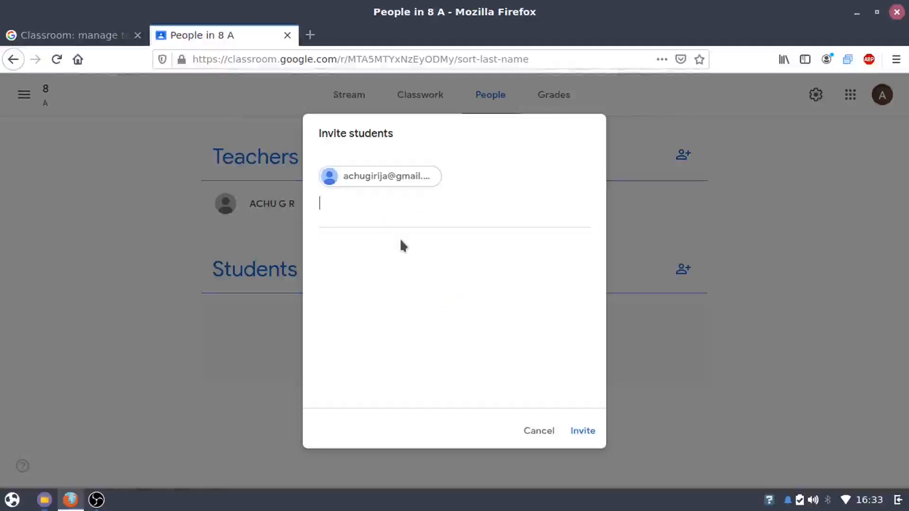
pyautogui.click(570, 426)
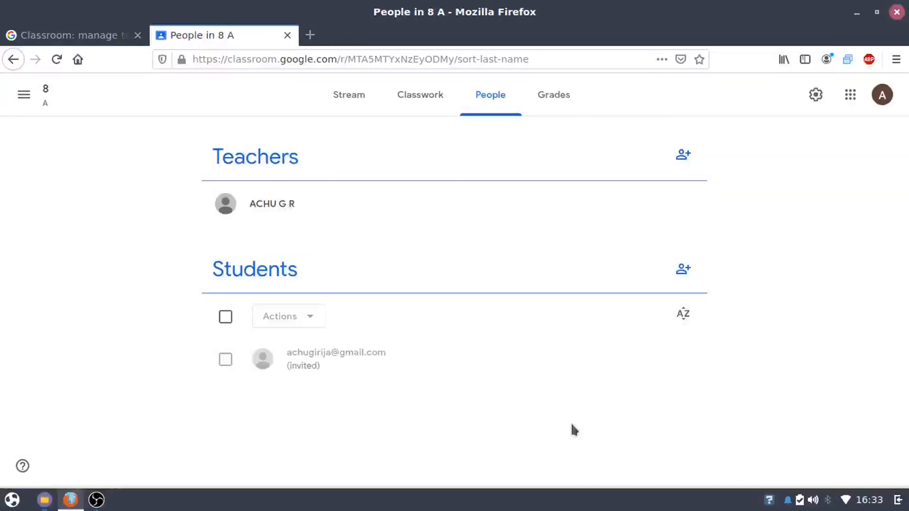
pyautogui.click(349, 96)
pyautogui.click(434, 108)
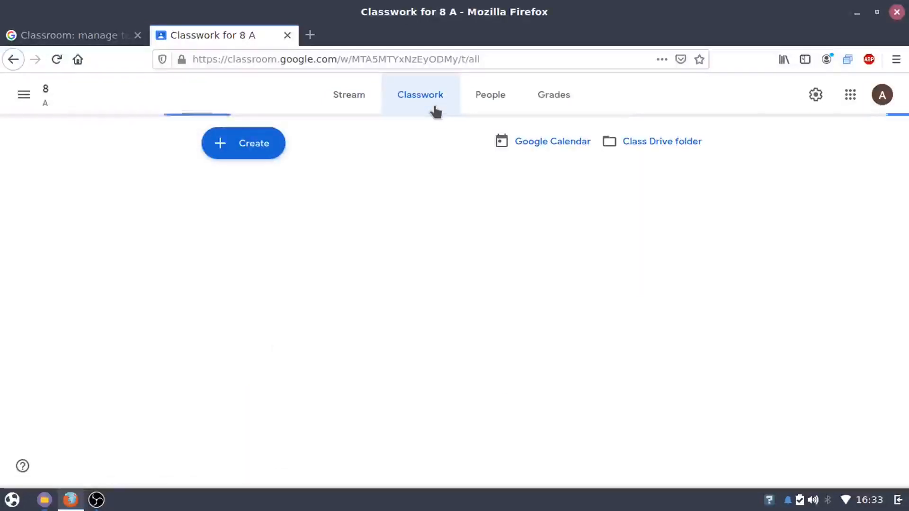
# Review the People and Grades pages, then show the Classwork Create menu
pyautogui.click(485, 95)
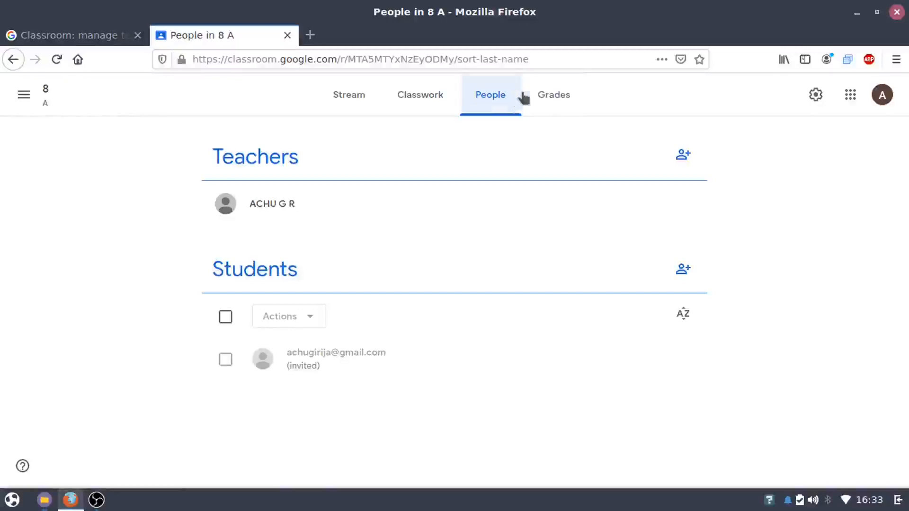
pyautogui.click(548, 97)
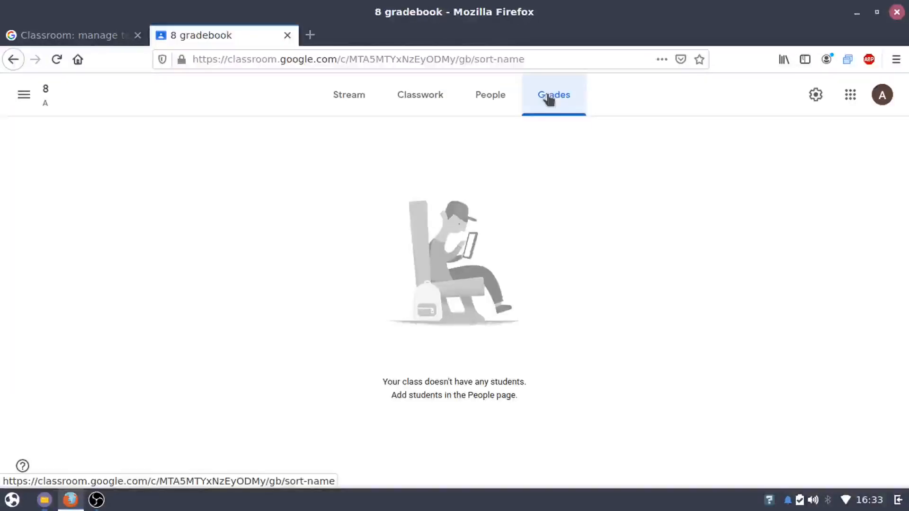
pyautogui.click(428, 108)
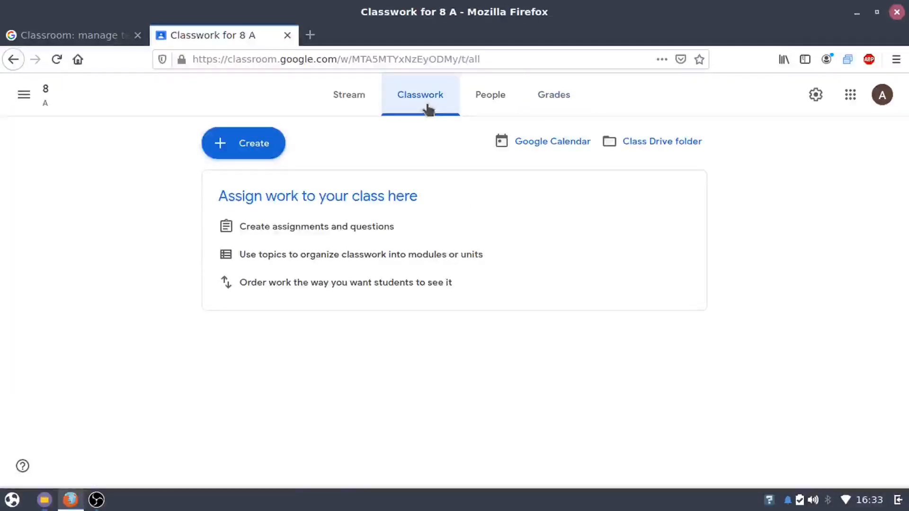
pyautogui.click(237, 142)
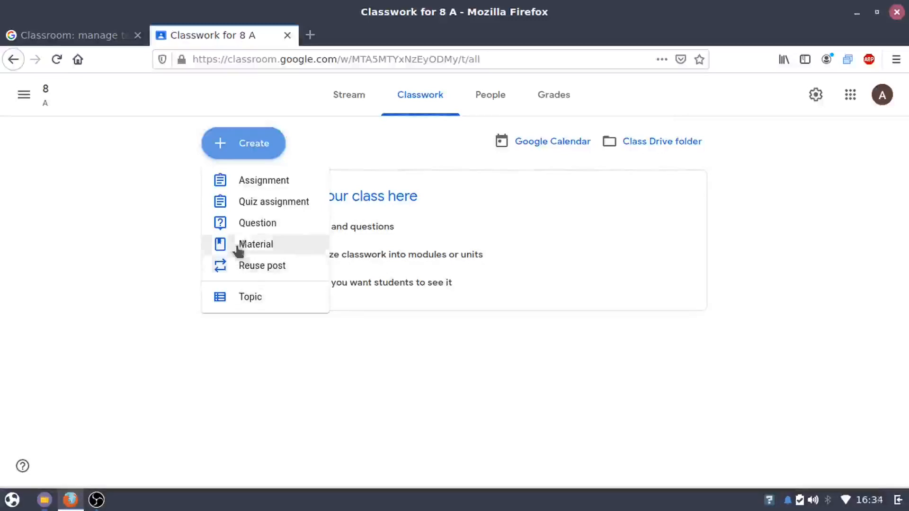
# Create an assignment titled 'Assignment 01' with instructions 'Write an essay about your vacation'
pyautogui.click(335, 138)
pyautogui.click(250, 156)
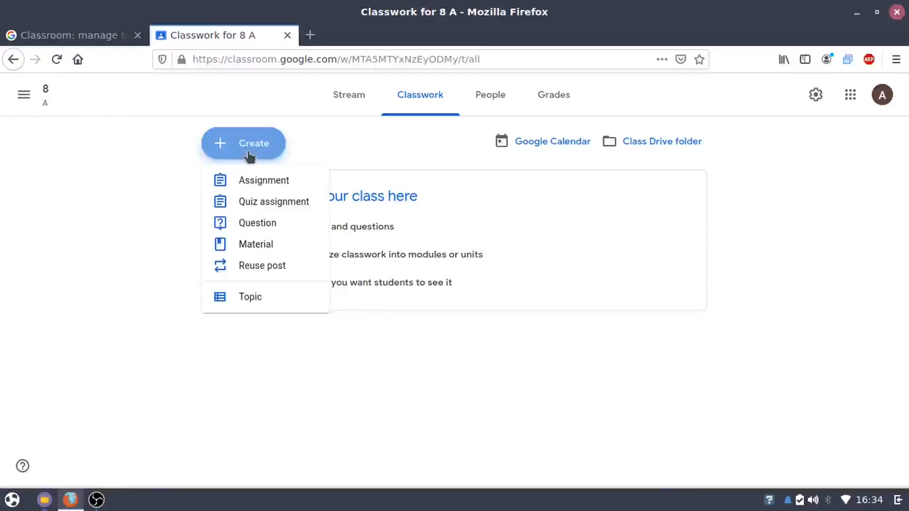
pyautogui.click(261, 186)
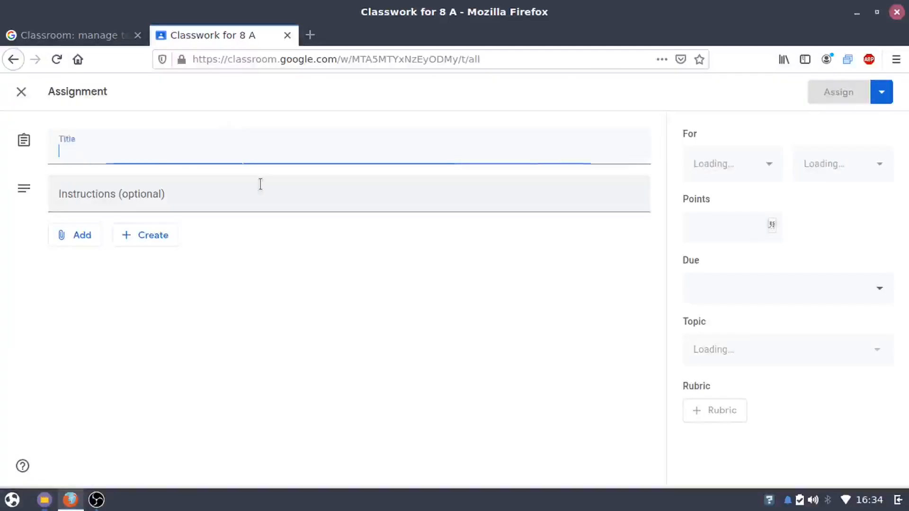
pyautogui.write('Assignment 01')
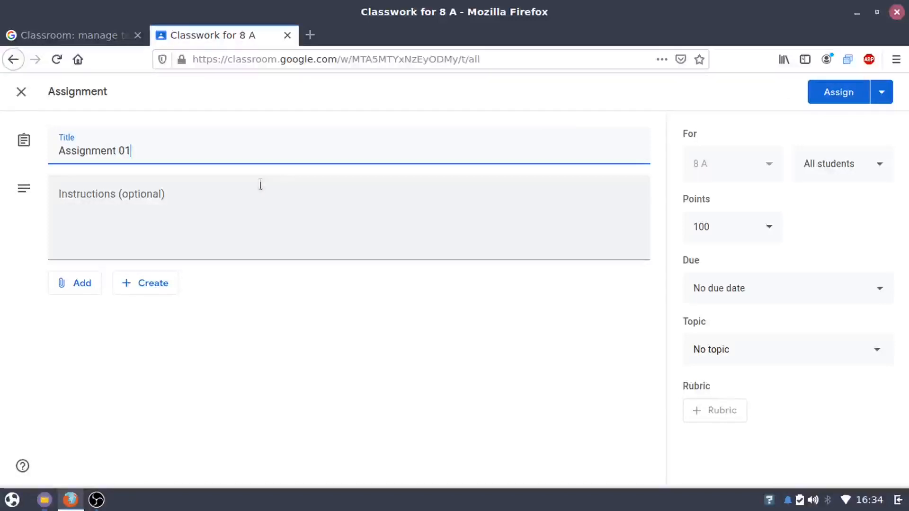
pyautogui.click(255, 202)
pyautogui.write('W')
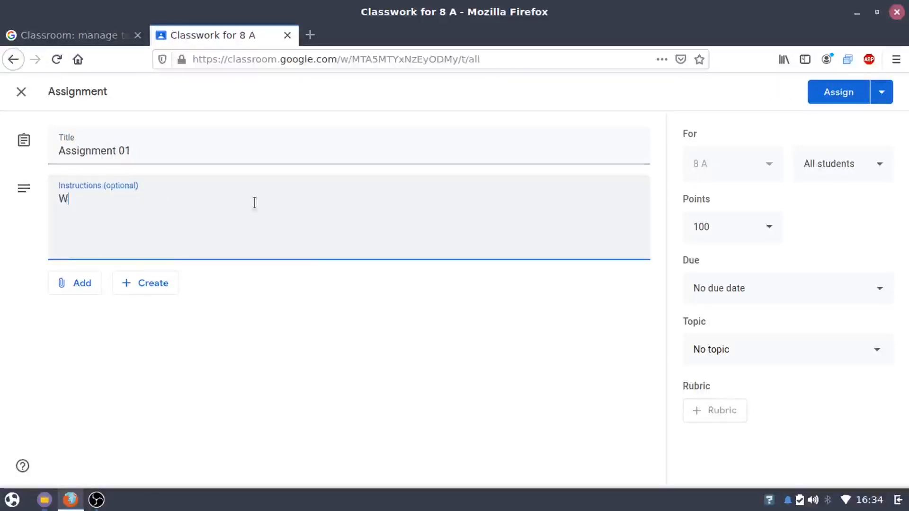
pyautogui.write('rite an essay about your vacation')
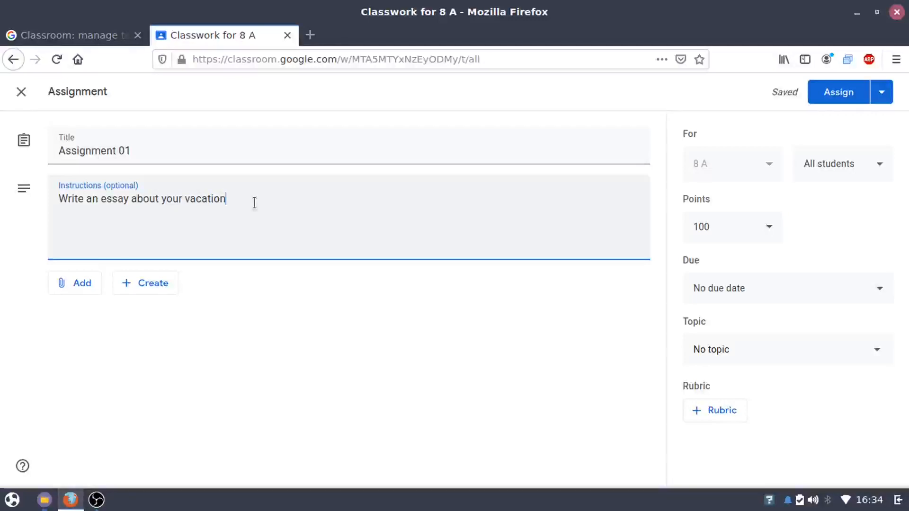
pyautogui.write('.')
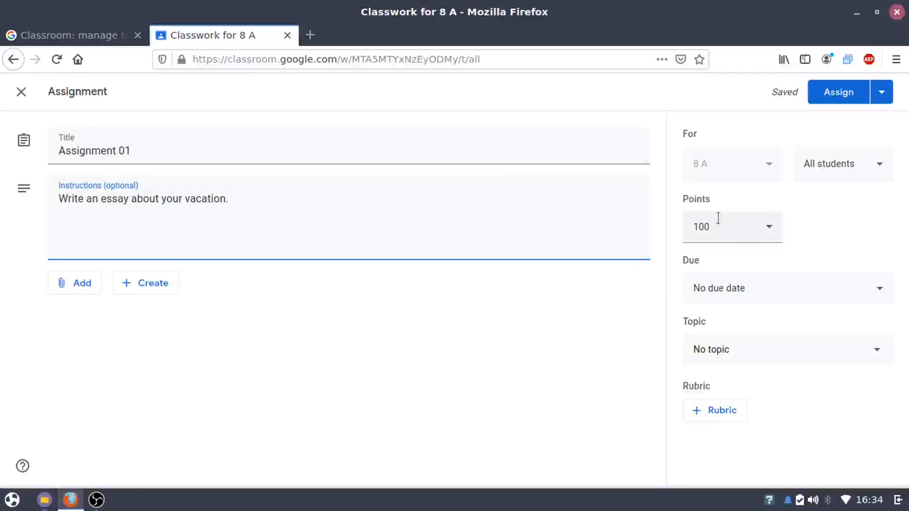
# Set the assignment's due date to Wed, Jun 10
pyautogui.click(750, 288)
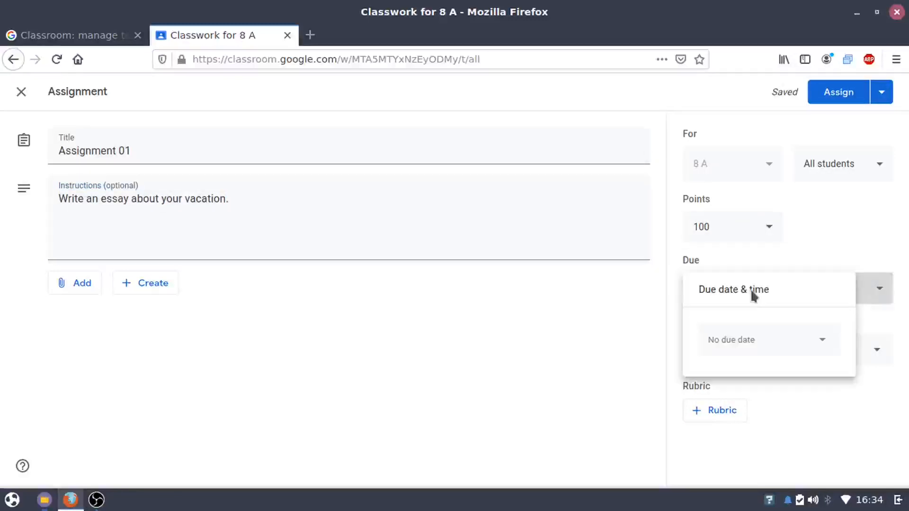
pyautogui.click(779, 341)
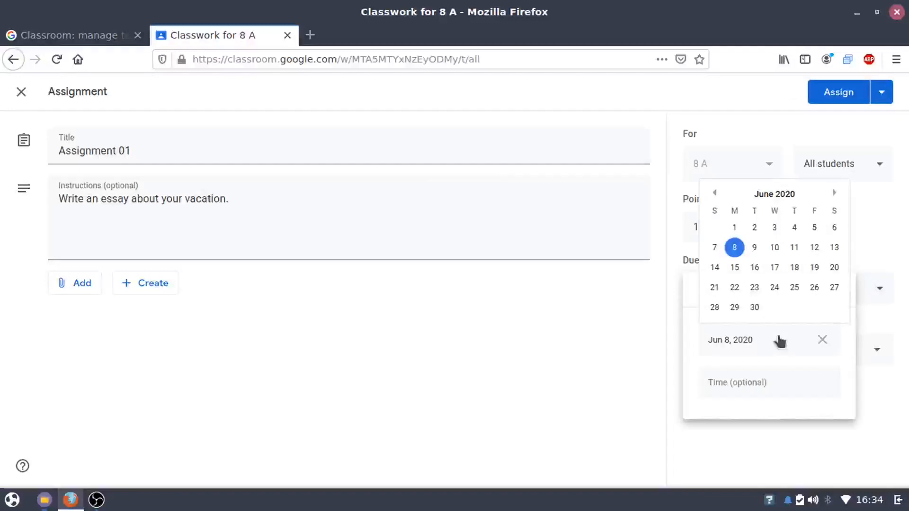
pyautogui.click(775, 249)
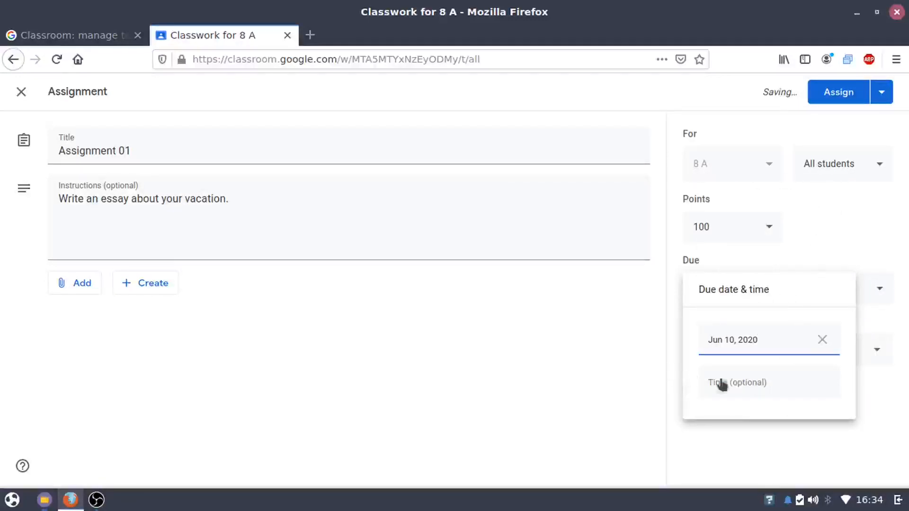
pyautogui.click(594, 365)
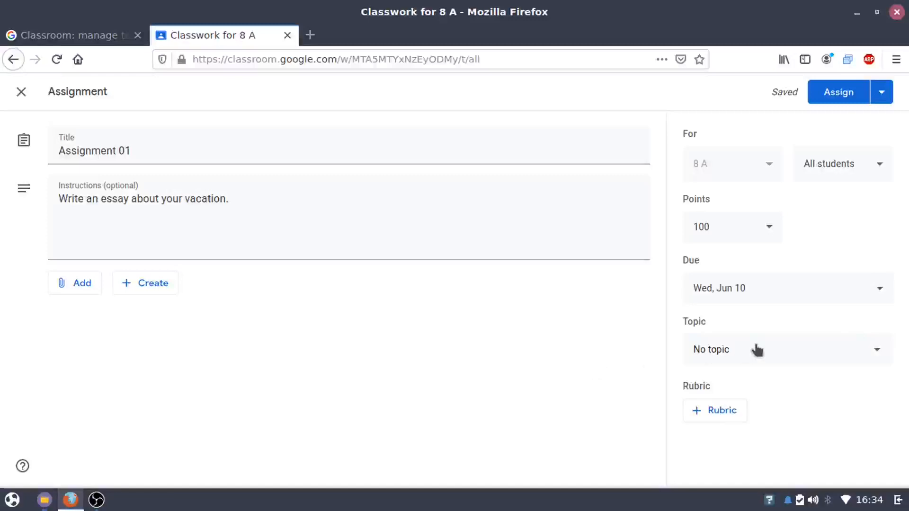
# File the assignment under a new topic named 'Essay writing'
pyautogui.click(754, 355)
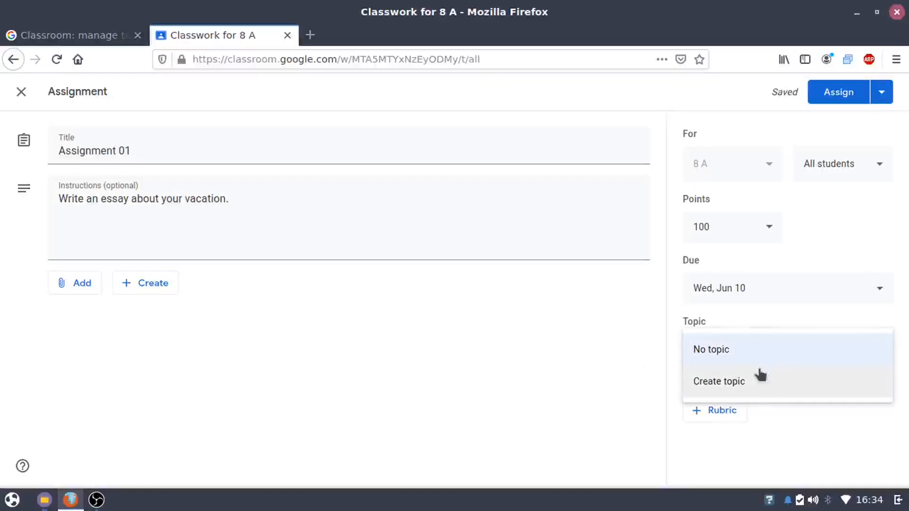
pyautogui.click(760, 372)
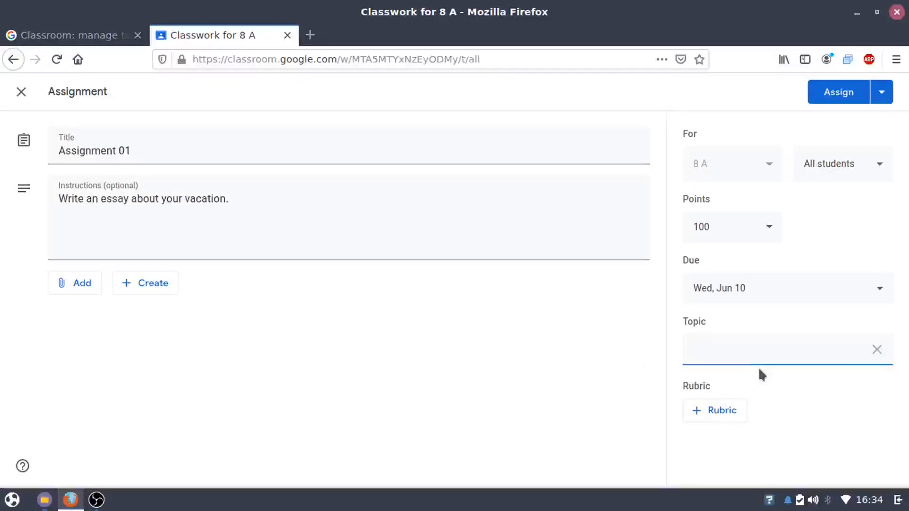
pyautogui.write('Essay writing')
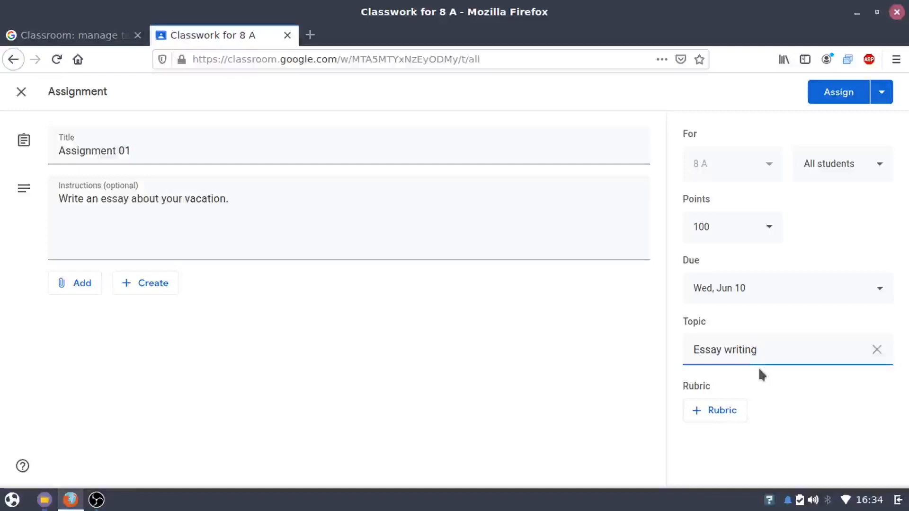
pyautogui.click(638, 365)
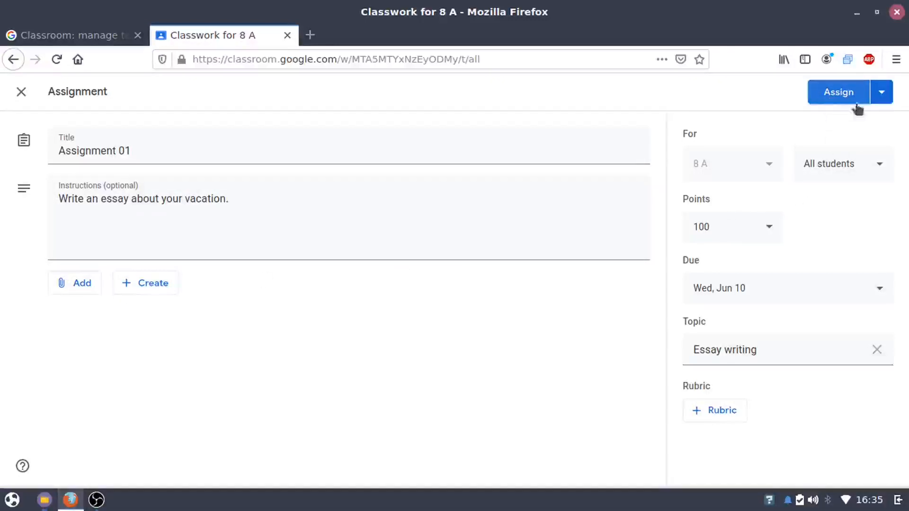
# Post Assignment 01 to class 8 A after glancing at the other posting options
pyautogui.click(880, 100)
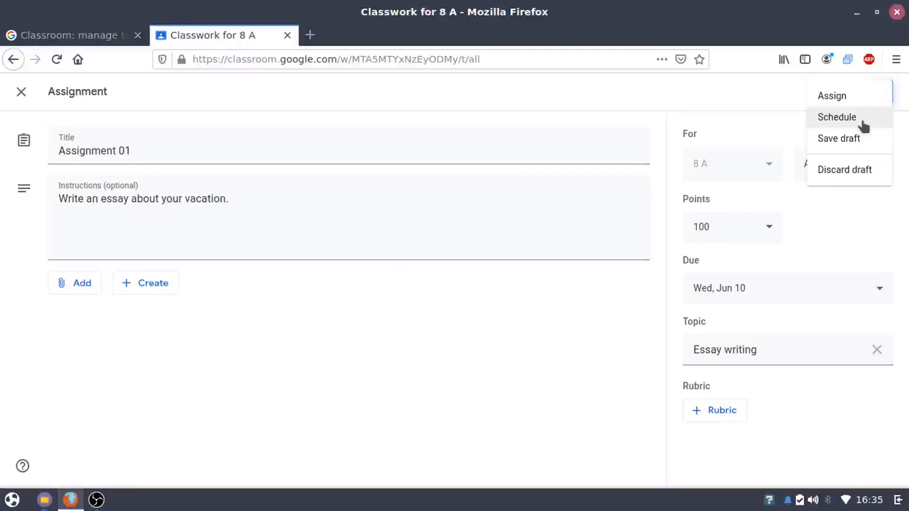
pyautogui.click(791, 123)
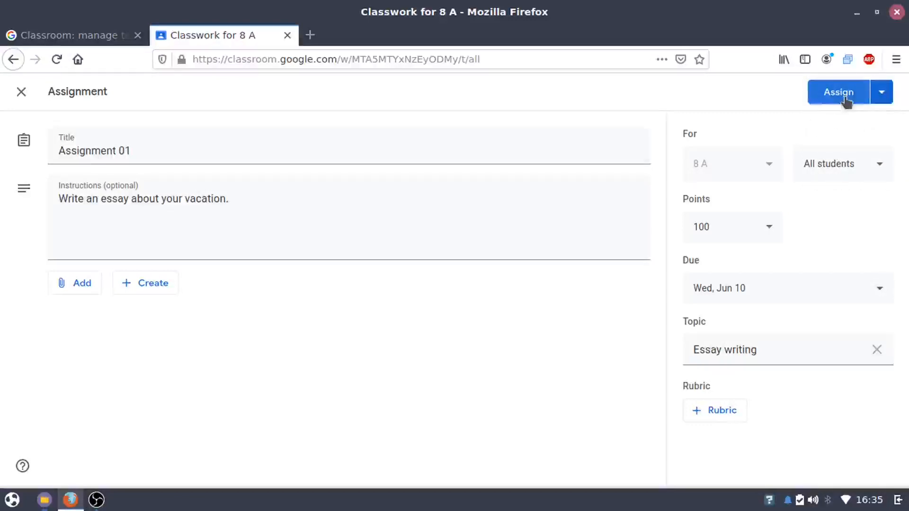
pyautogui.click(845, 97)
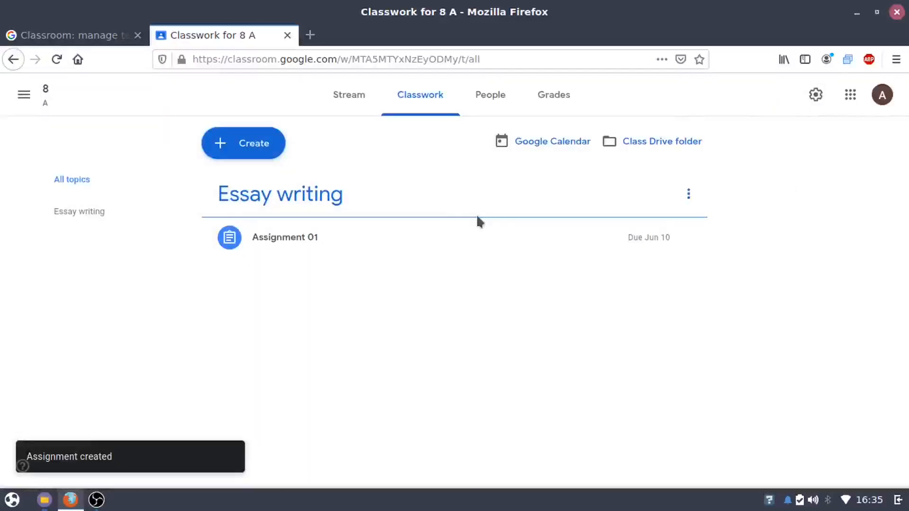
# Check the Assignment 01 post and its options on the Stream, then return to Classwork
pyautogui.click(343, 107)
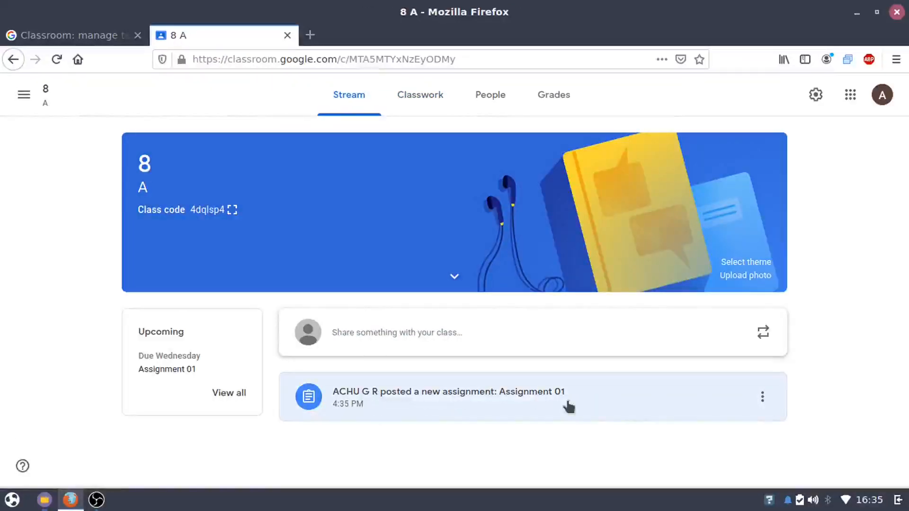
pyautogui.click(761, 399)
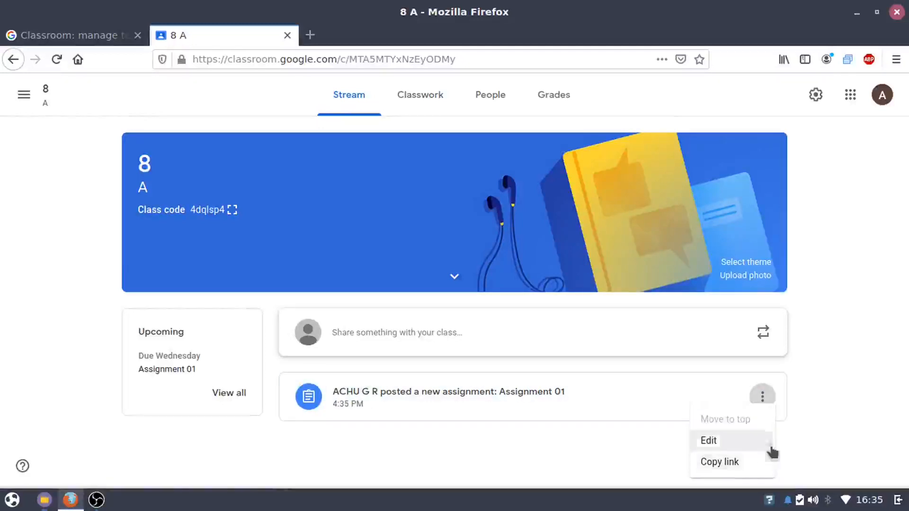
pyautogui.click(800, 412)
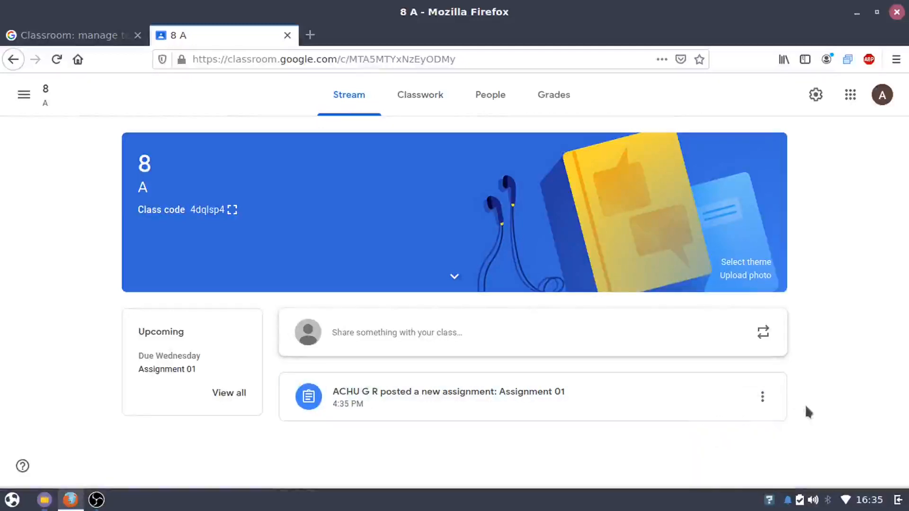
pyautogui.click(424, 97)
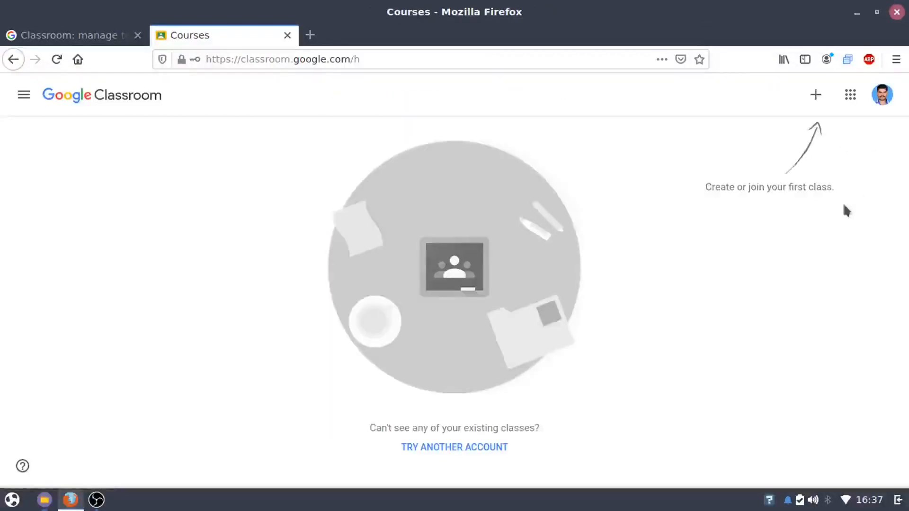
# From the student account, join class 8 A by entering its class code
pyautogui.click(817, 97)
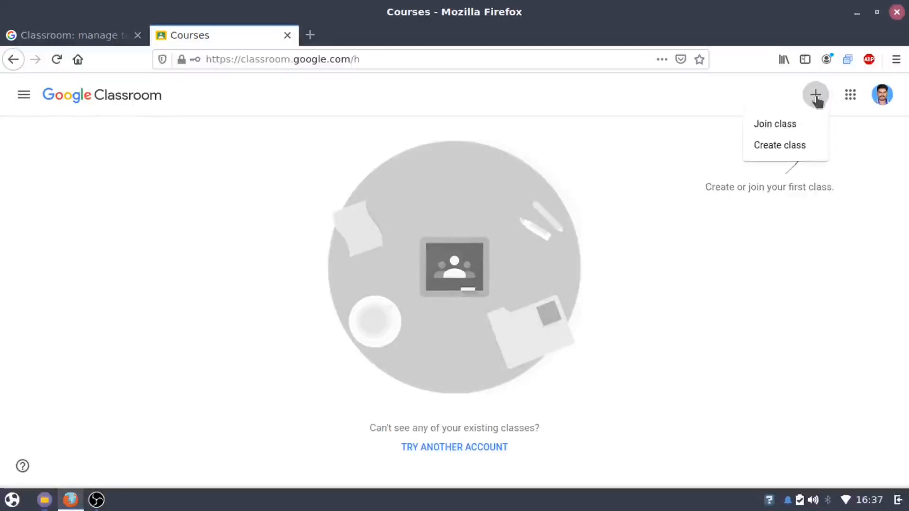
pyautogui.click(804, 124)
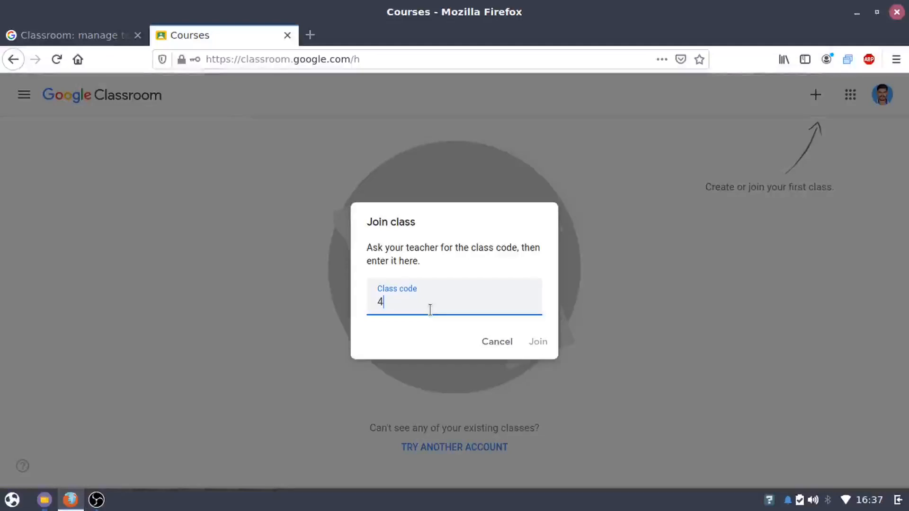
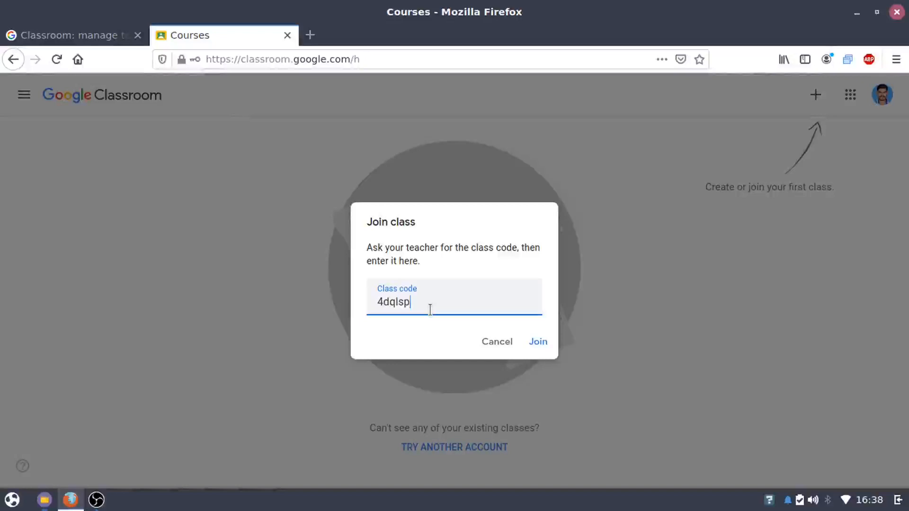
pyautogui.click(545, 342)
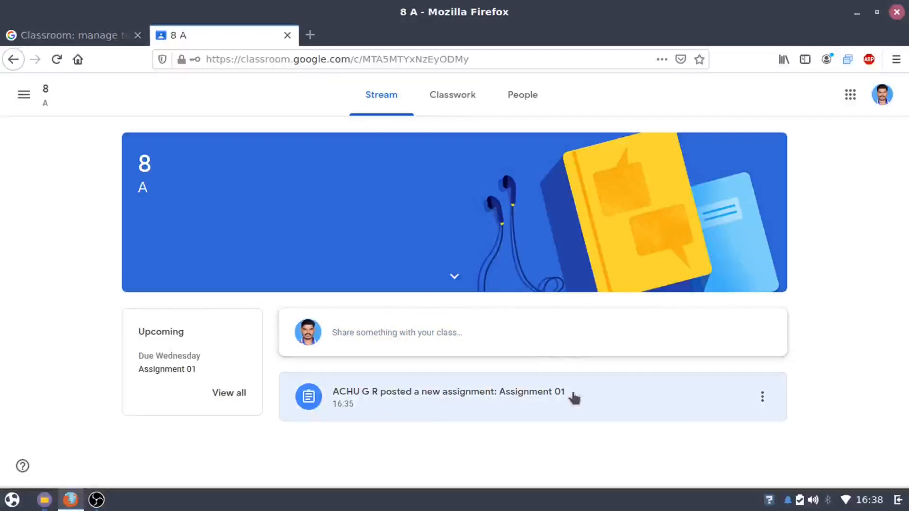
# Open Assignment 01 as the student and choose to attach a file to the work
pyautogui.click(409, 418)
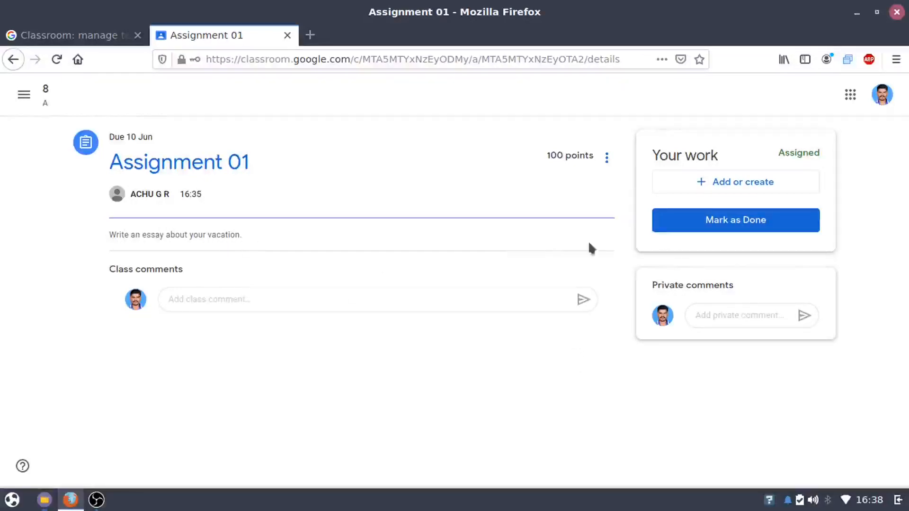
pyautogui.click(779, 186)
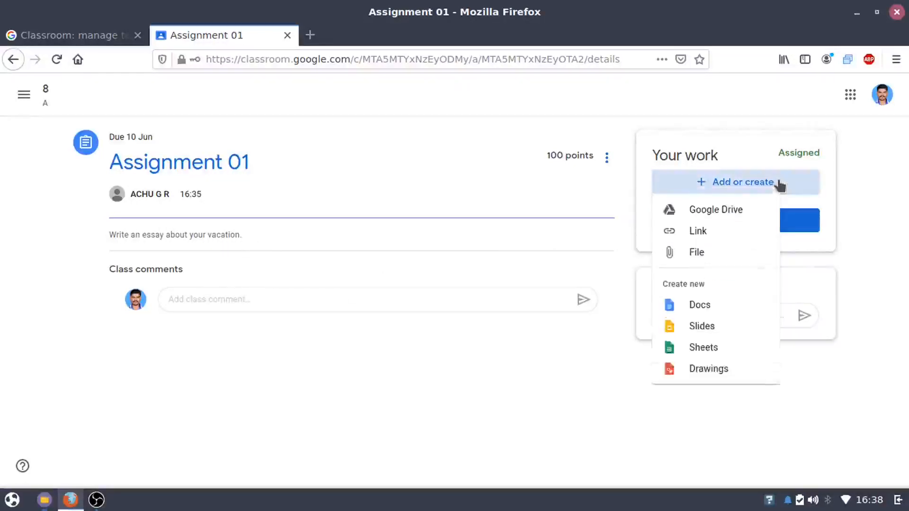
pyautogui.click(741, 262)
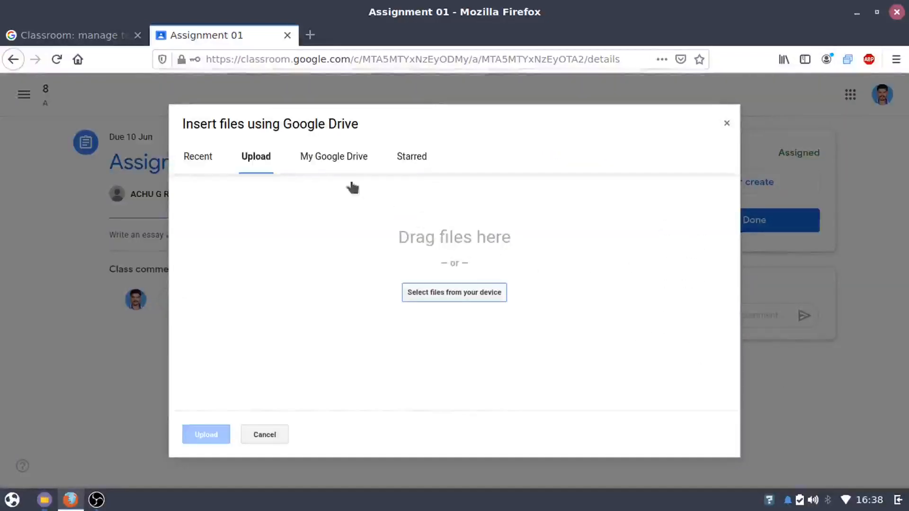
# Upload My vacation.docx from the Documents folder as the student's work on Assignment 01
pyautogui.click(429, 293)
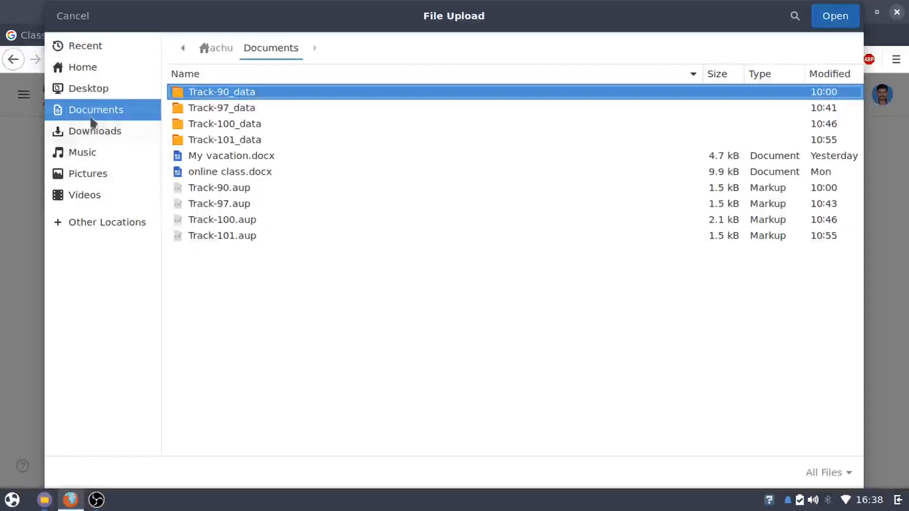
pyautogui.click(206, 160)
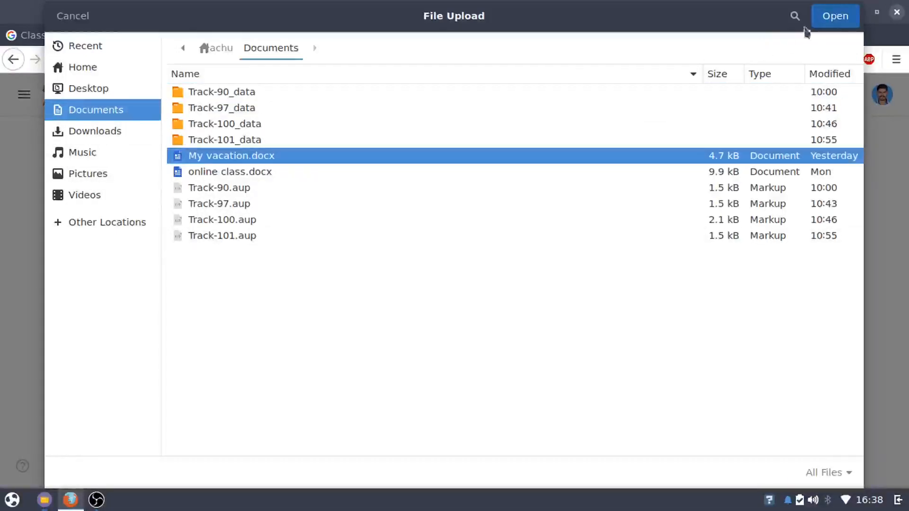
pyautogui.click(828, 24)
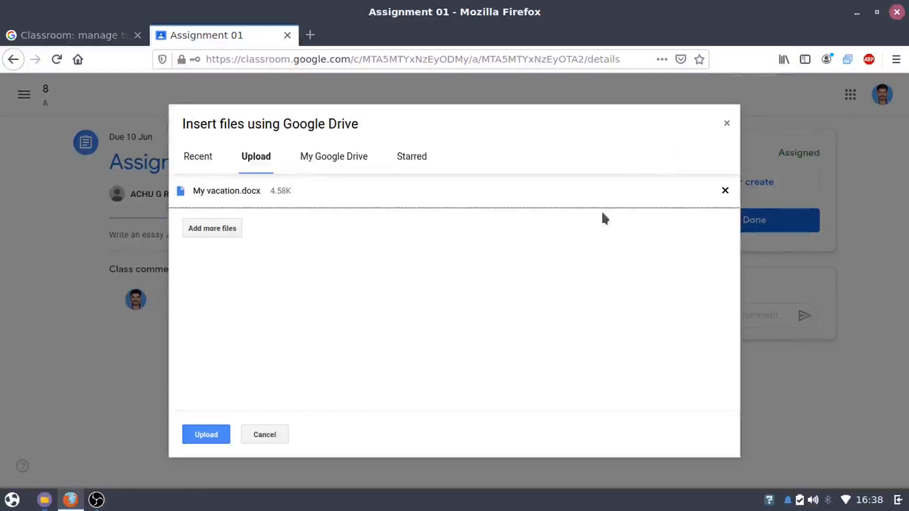
pyautogui.click(215, 432)
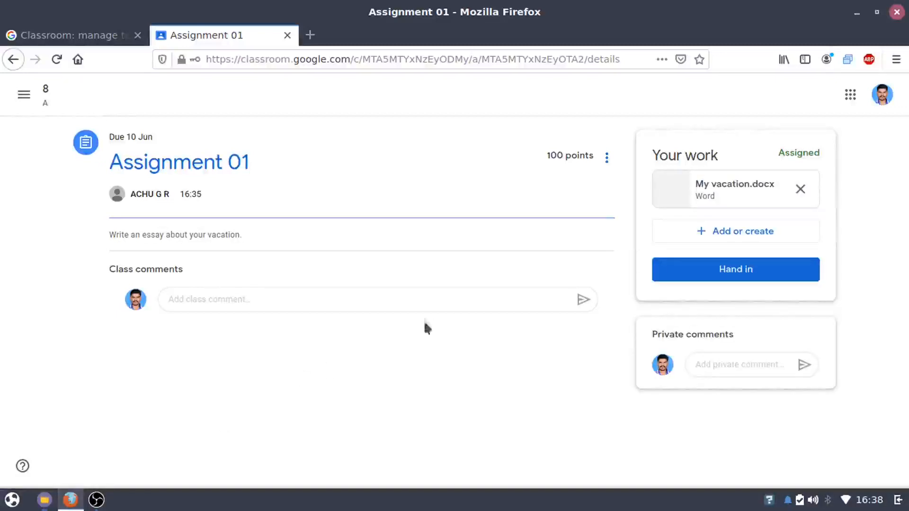
# Hand in Assignment 01 with My vacation.docx, then cancel an Unsubmit so it stays handed in
pyautogui.click(714, 272)
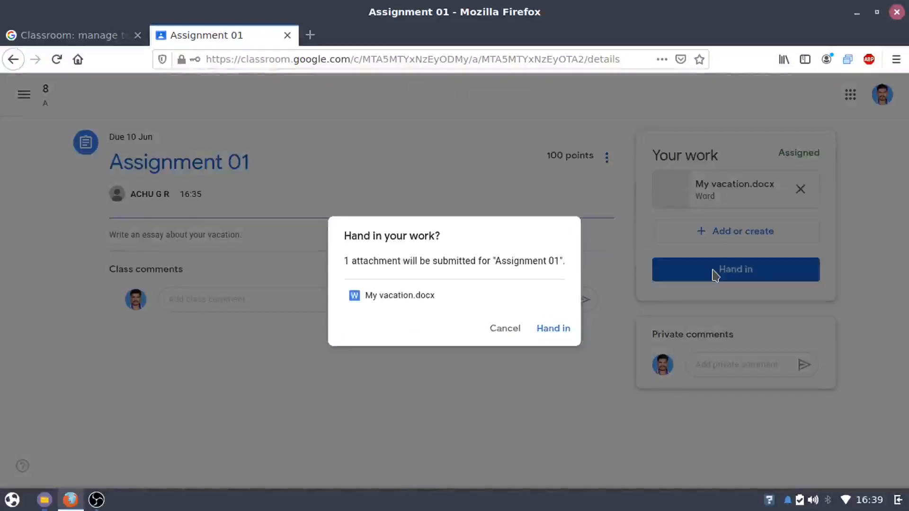
pyautogui.click(544, 330)
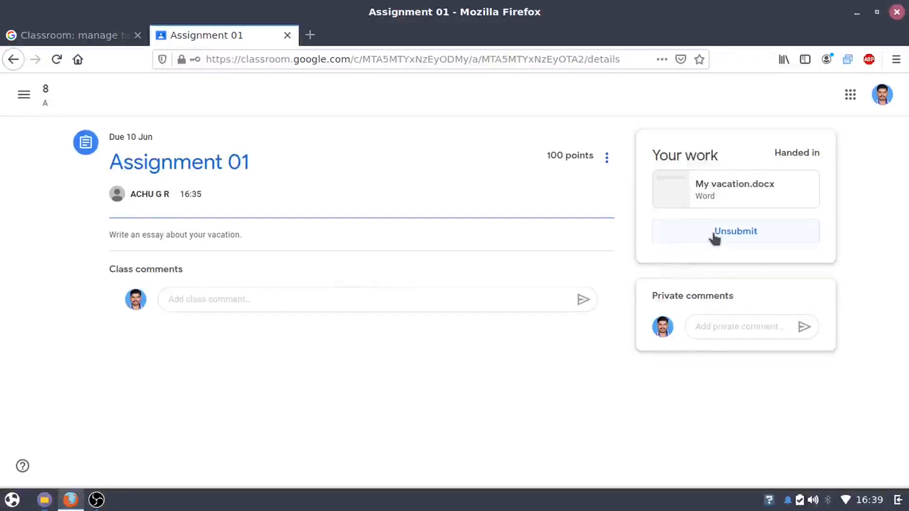
pyautogui.click(715, 236)
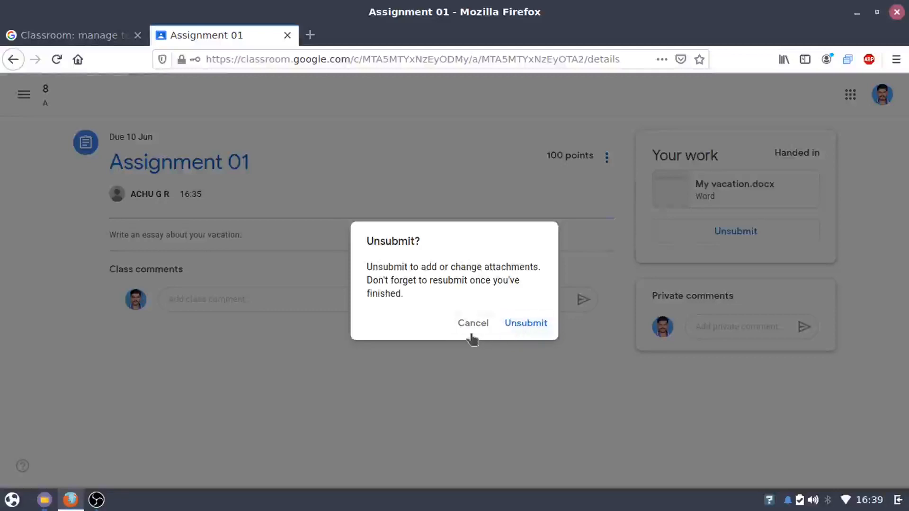
pyautogui.click(473, 330)
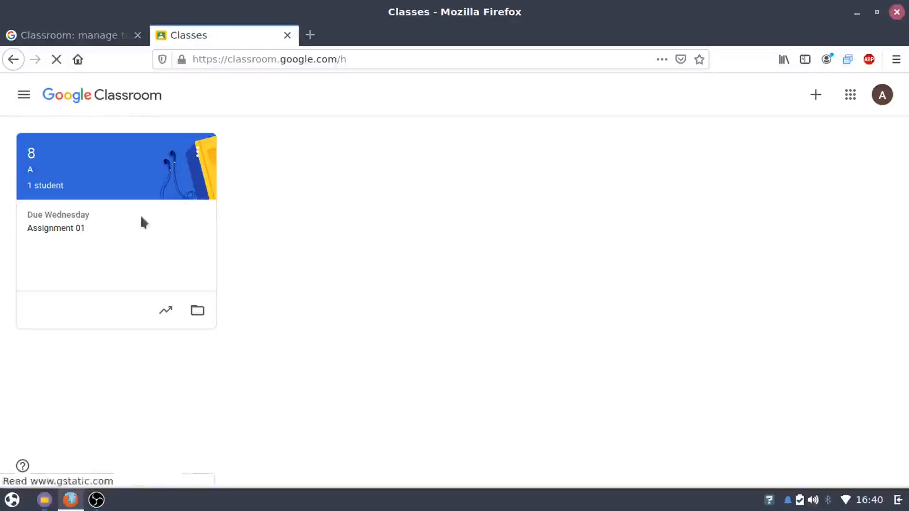
# In class 8 A's Essay writing topic, open the turned-in My vacation.docx for Assignment 01 for grading
pyautogui.click(122, 197)
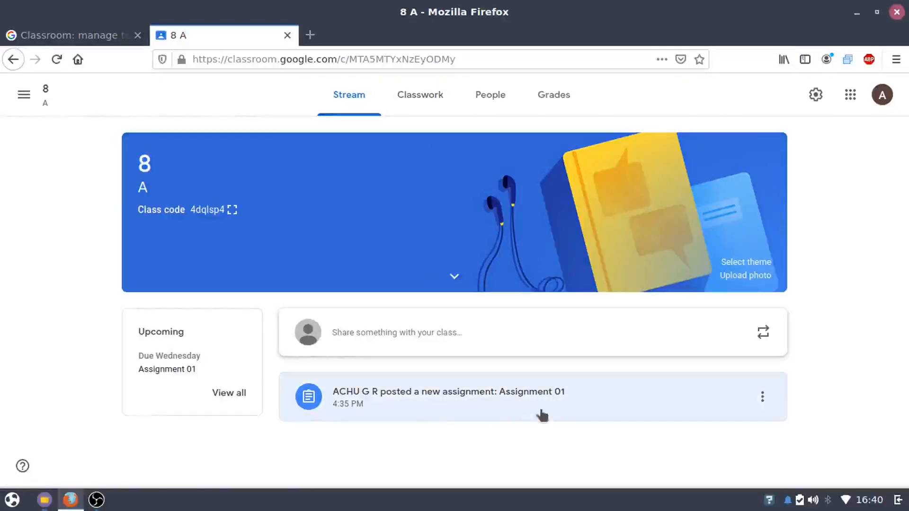
pyautogui.click(436, 97)
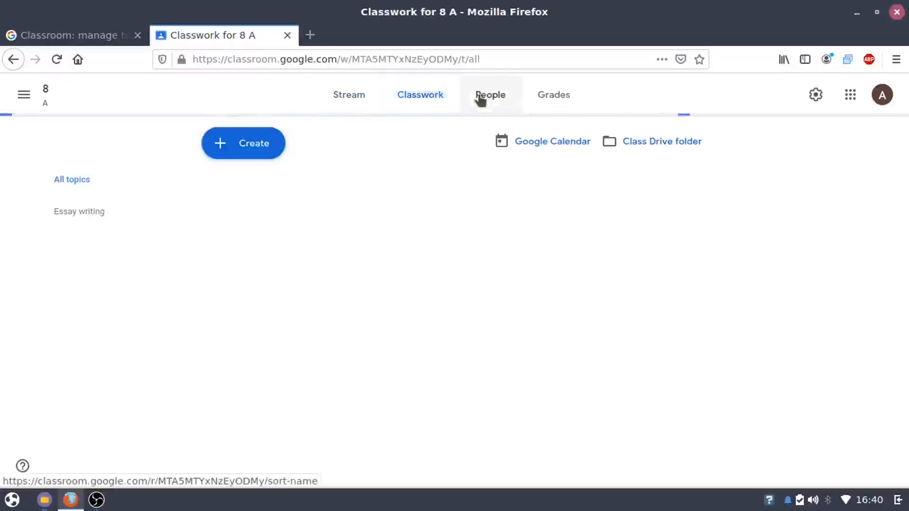
pyautogui.click(480, 97)
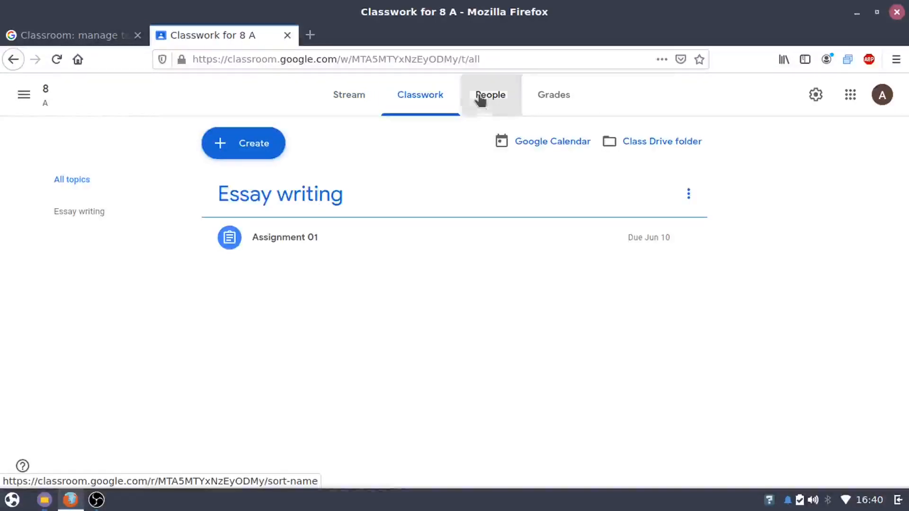
pyautogui.click(449, 104)
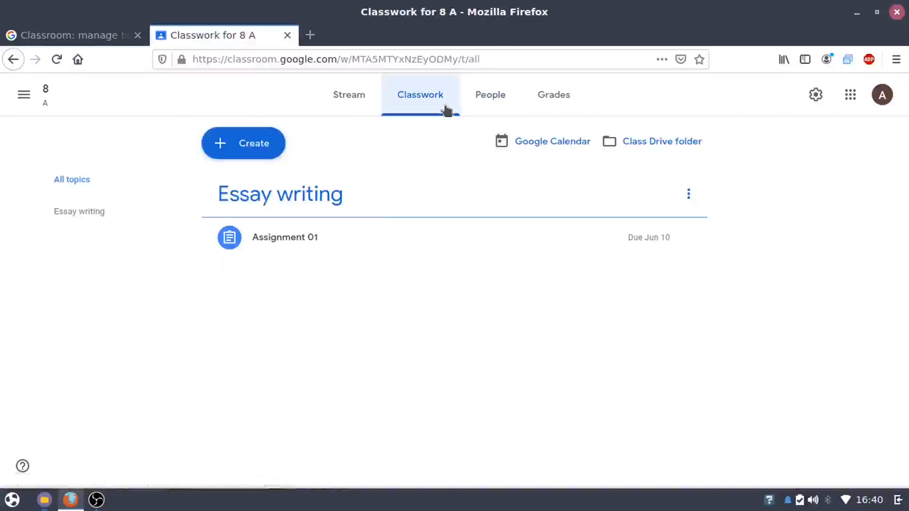
pyautogui.click(138, 223)
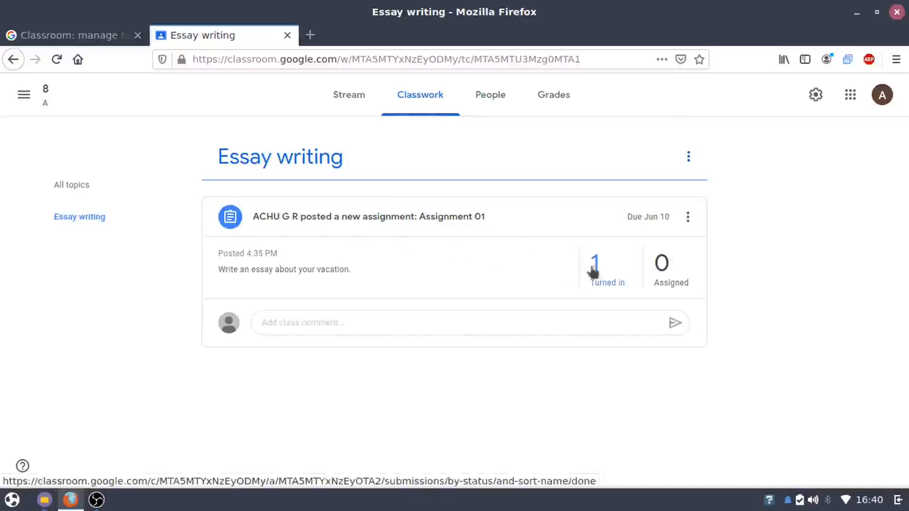
pyautogui.click(629, 275)
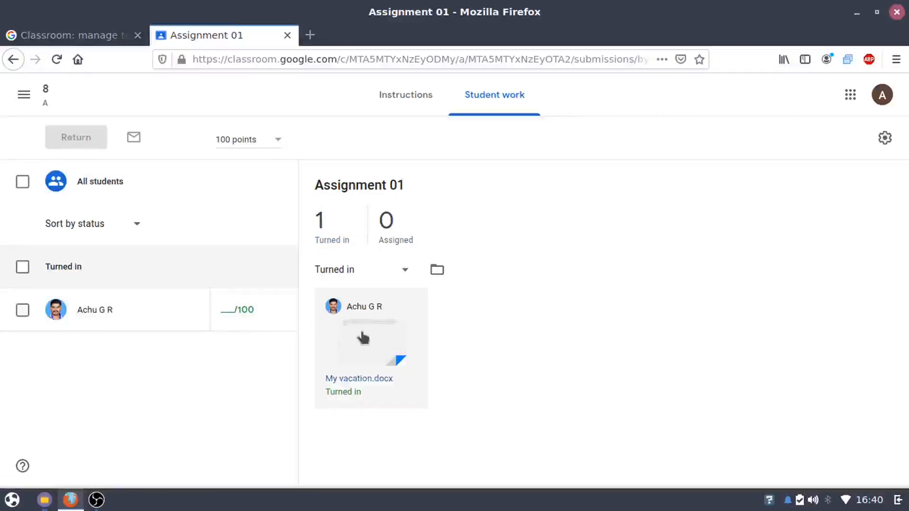
pyautogui.click(369, 347)
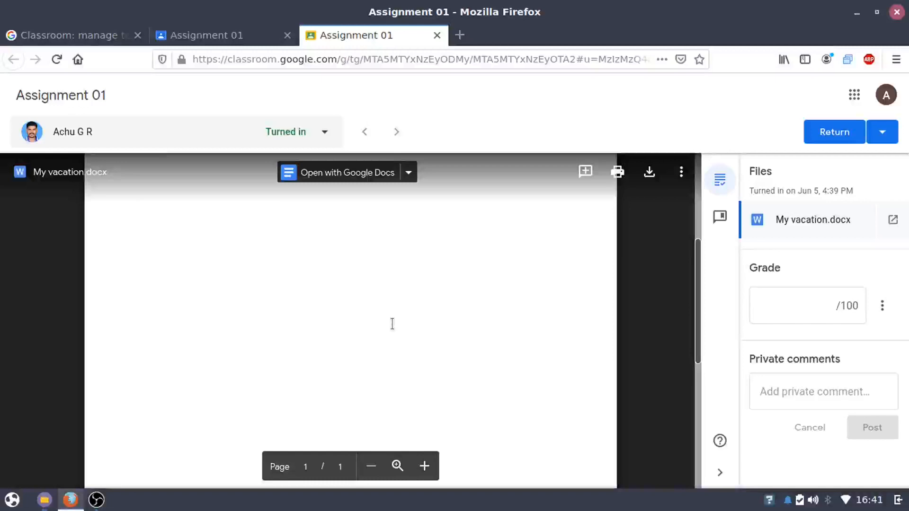
# Grade the essay 85/100, return it to the student, close the tab and reload Student work
pyautogui.click(789, 297)
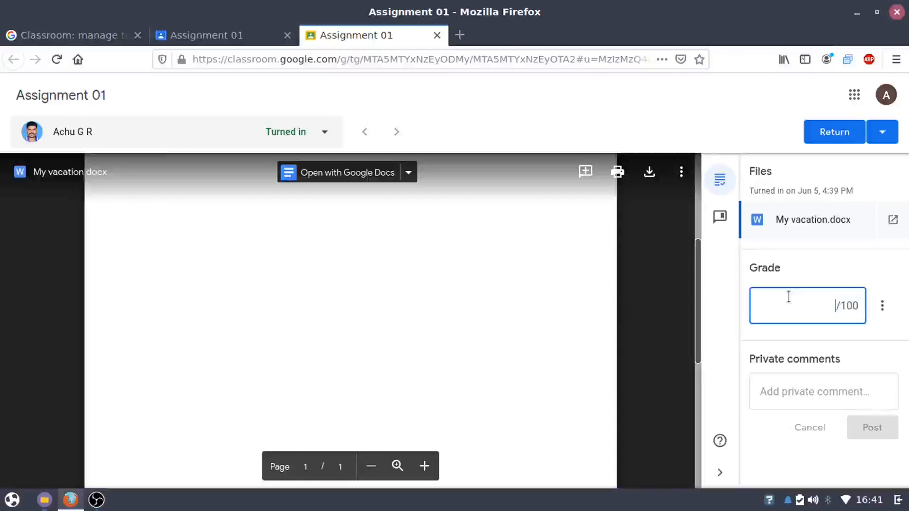
pyautogui.write('85')
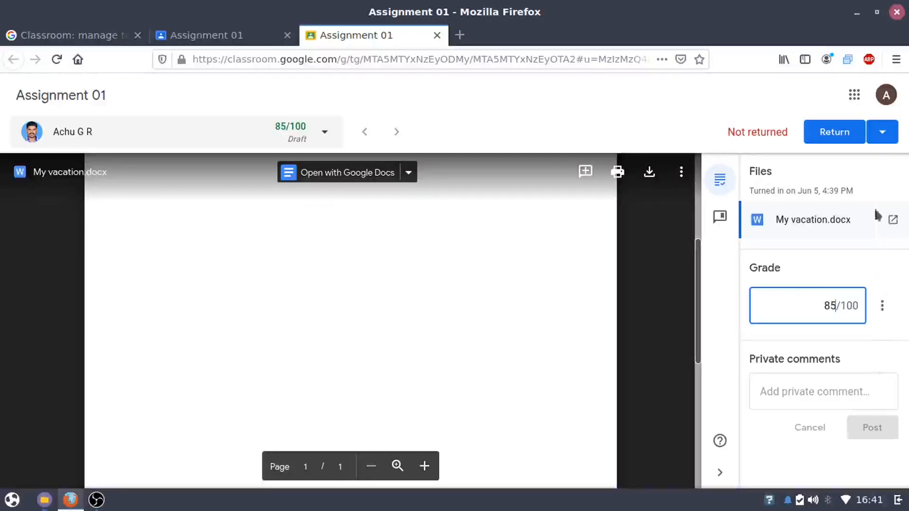
pyautogui.click(883, 134)
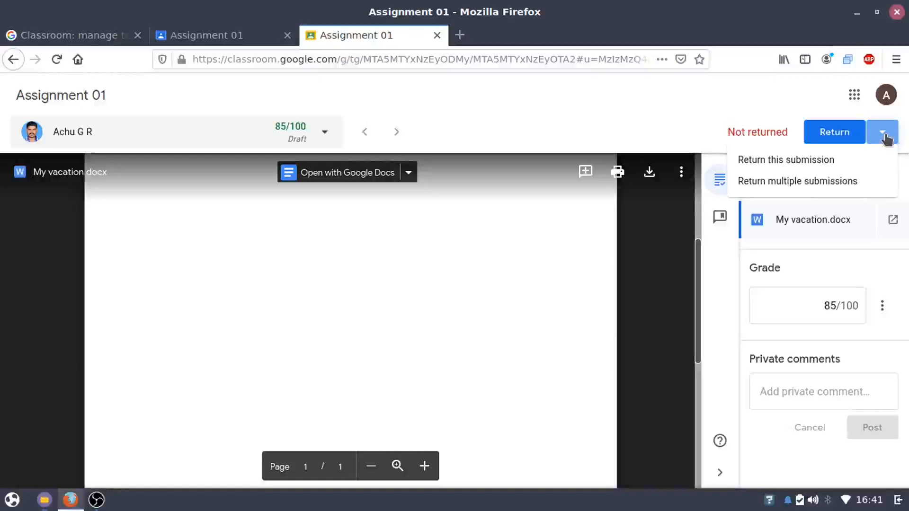
pyautogui.click(883, 133)
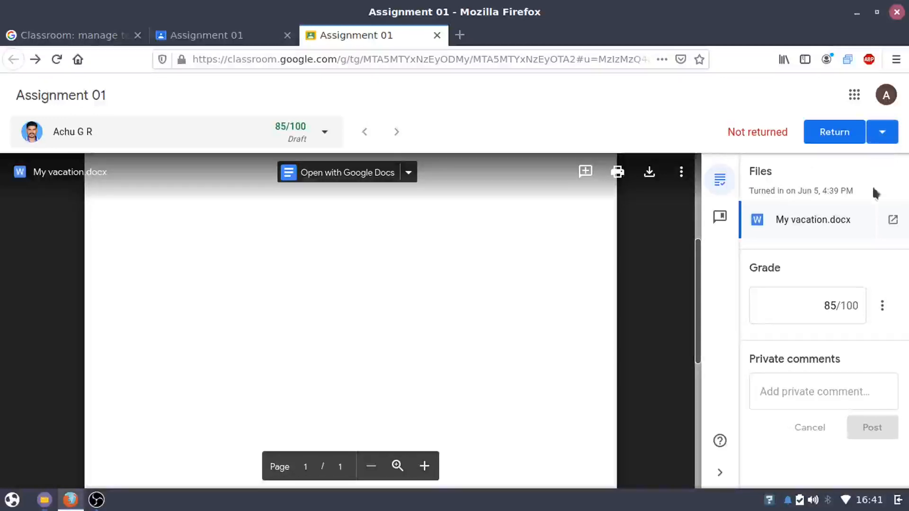
pyautogui.click(846, 138)
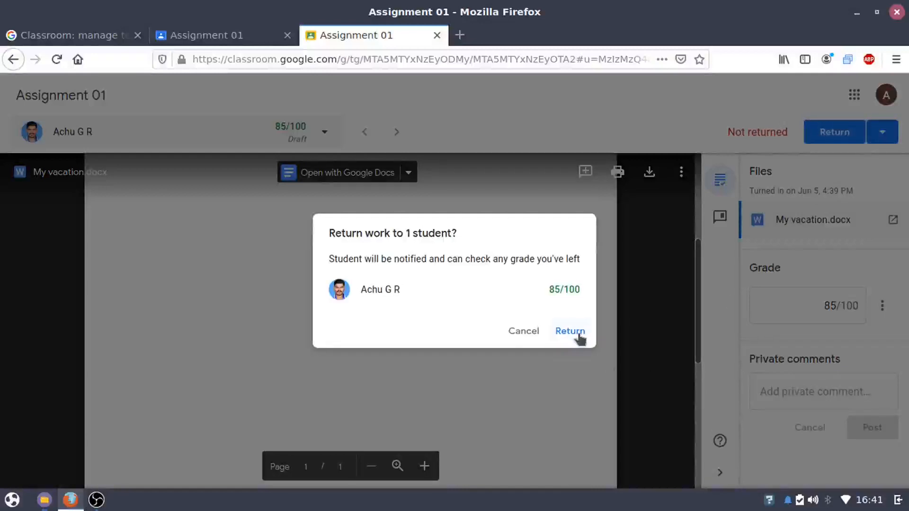
pyautogui.click(570, 331)
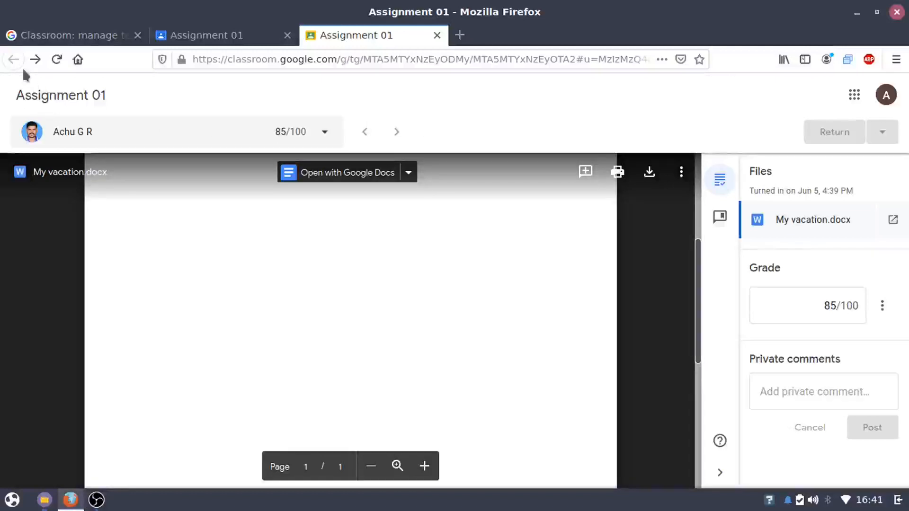
pyautogui.click(437, 36)
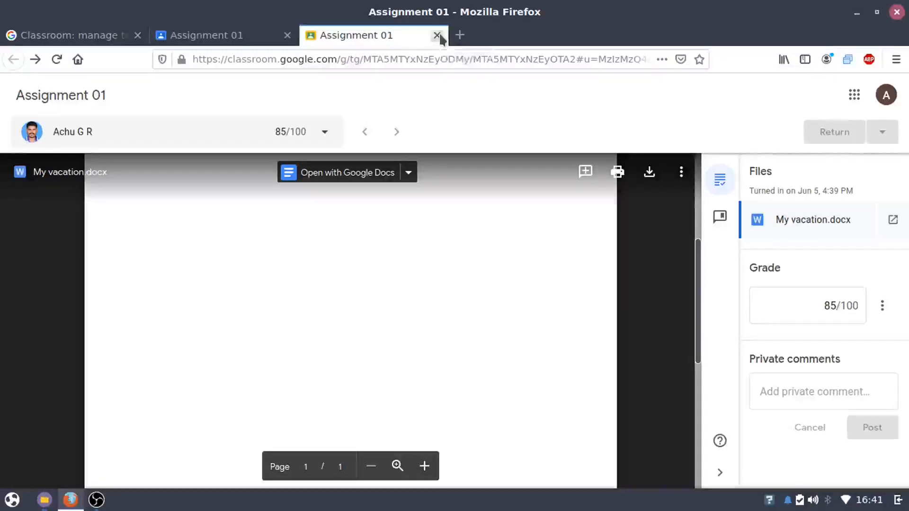
pyautogui.click(57, 60)
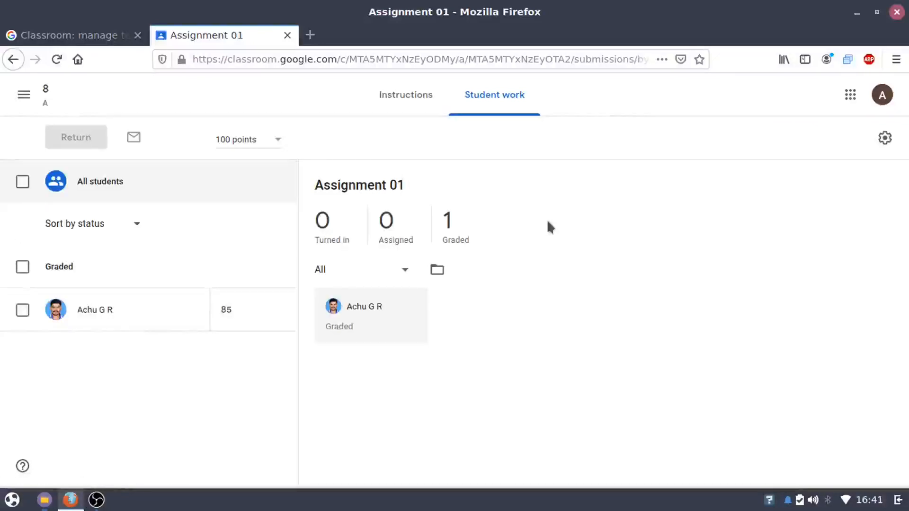
# Filter Assignment 01 submissions to Graded, then reopen class 8 A from the Classes overview
pyautogui.click(443, 241)
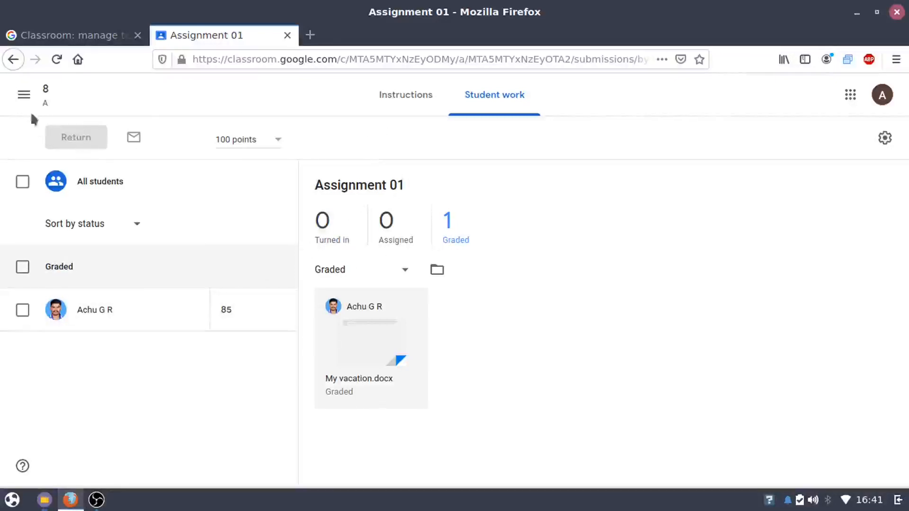
pyautogui.click(24, 95)
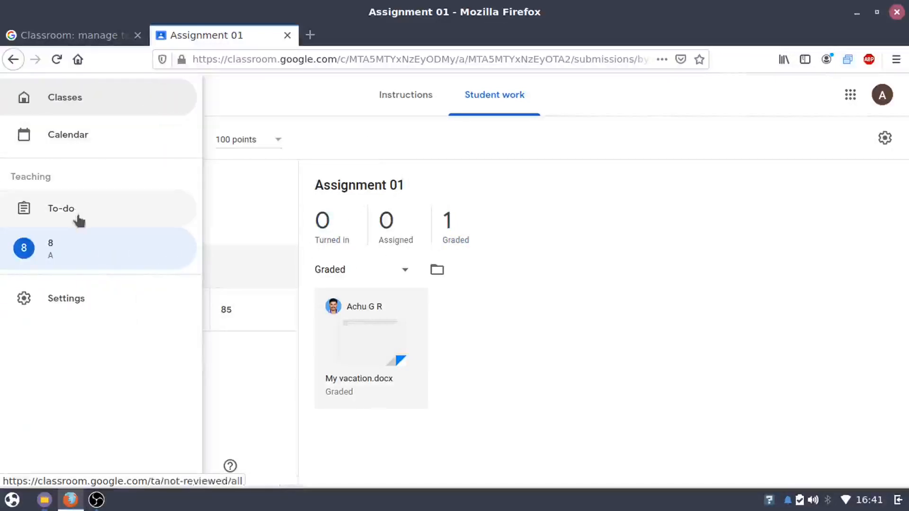
pyautogui.click(84, 105)
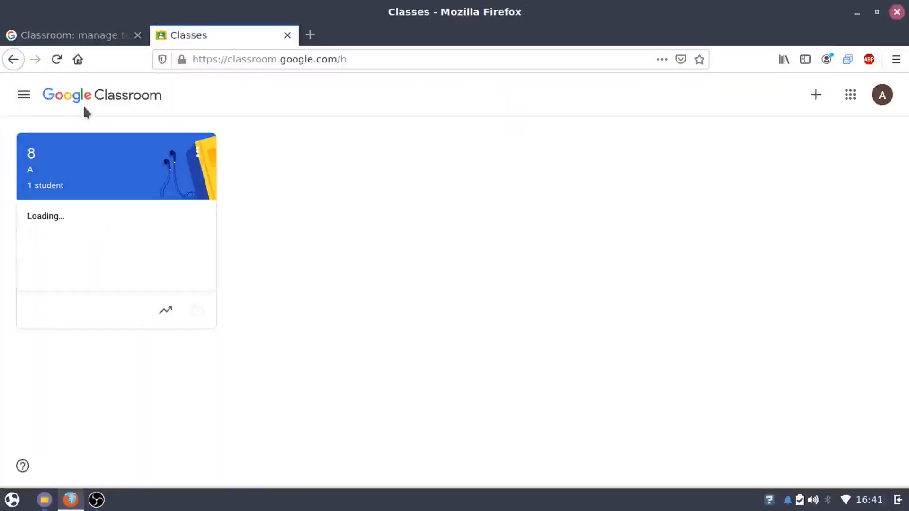
pyautogui.click(121, 197)
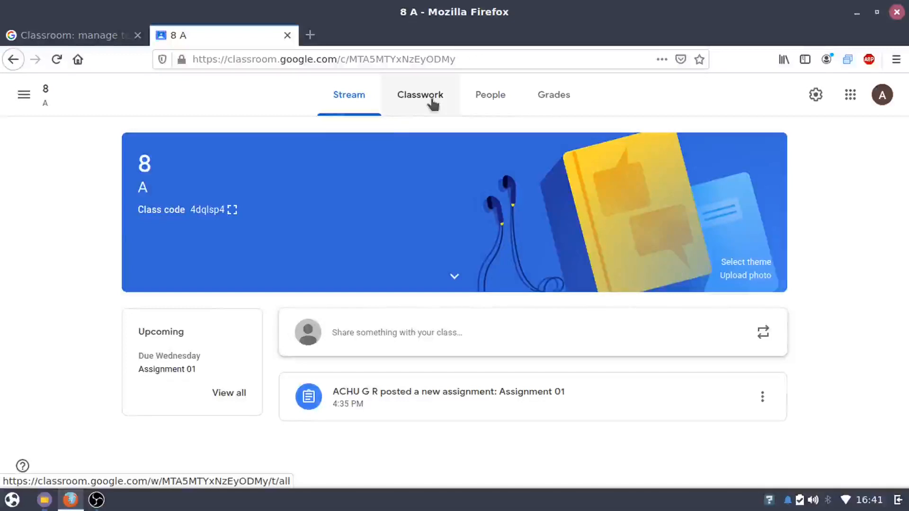
# Check 8 A's Classwork, People and Grades pages for the 85, then return to Stream
pyautogui.click(432, 103)
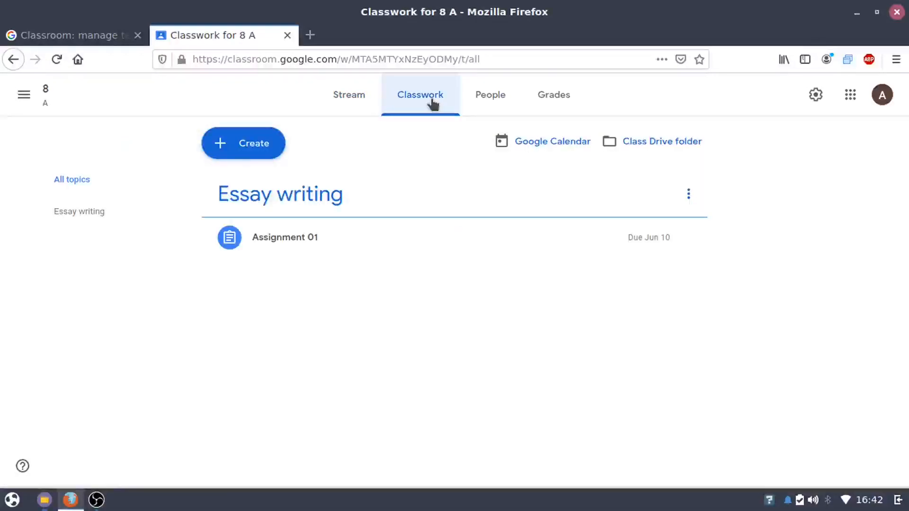
pyautogui.click(483, 104)
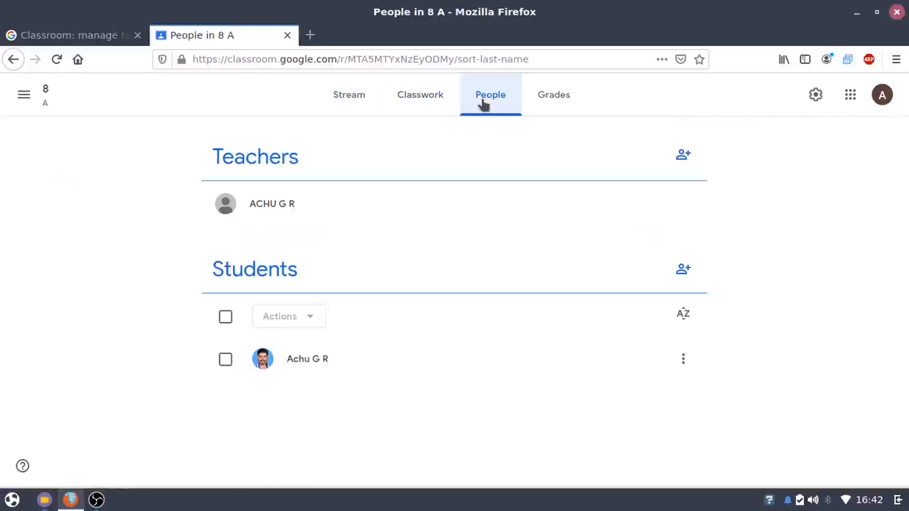
pyautogui.click(539, 102)
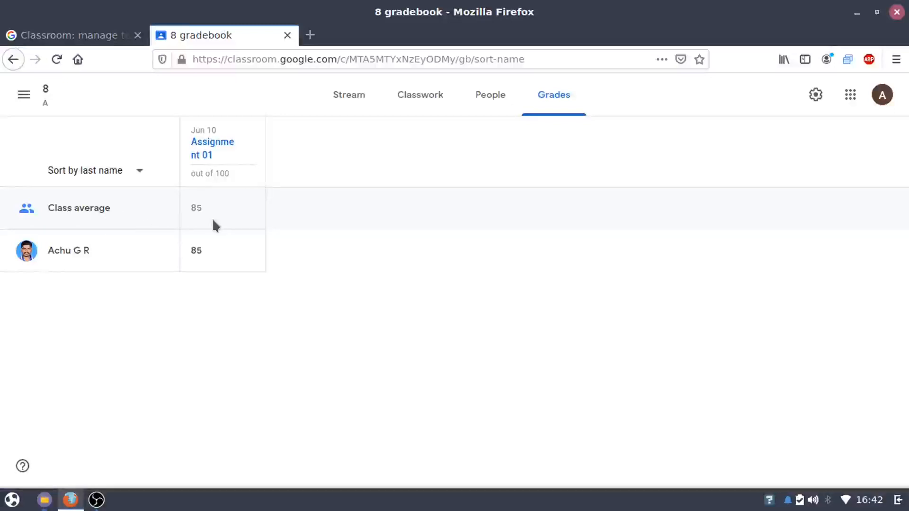
pyautogui.click(347, 100)
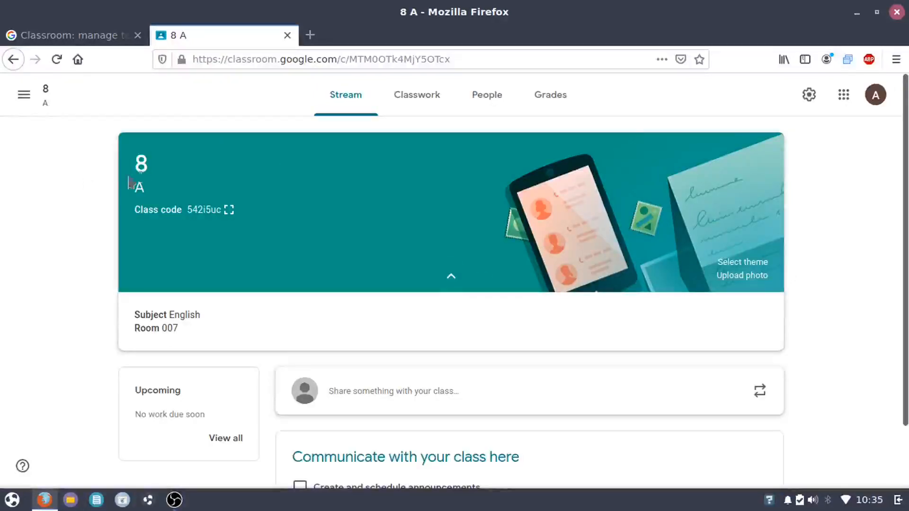
pyautogui.scroll(-2, 767, 346)
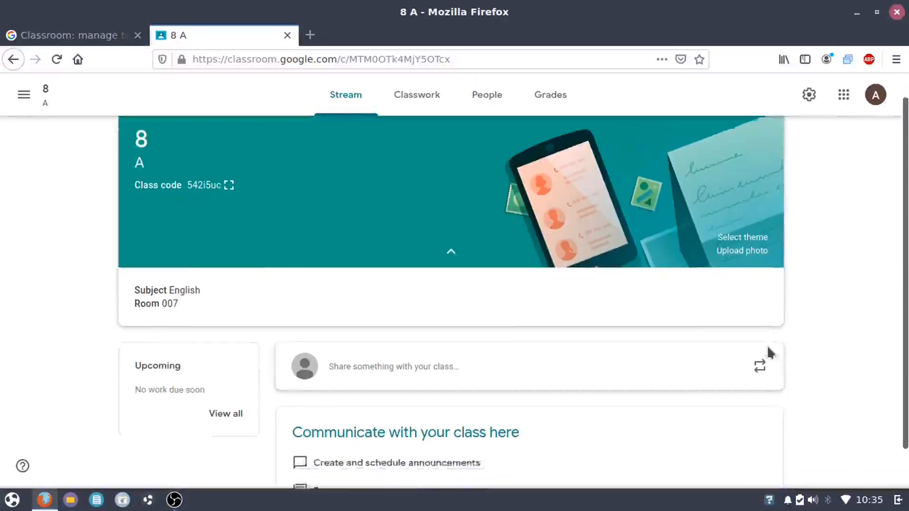
pyautogui.scroll(2, 767, 345)
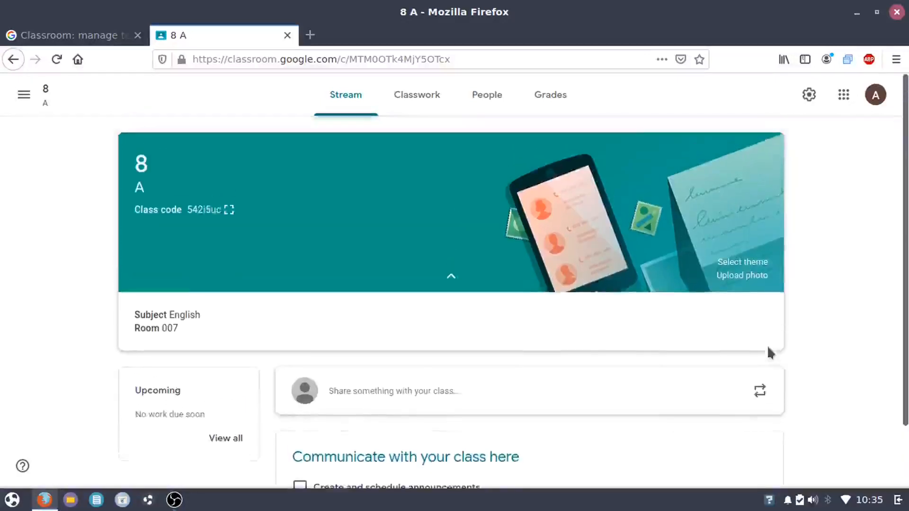
pyautogui.scroll(-2, 768, 349)
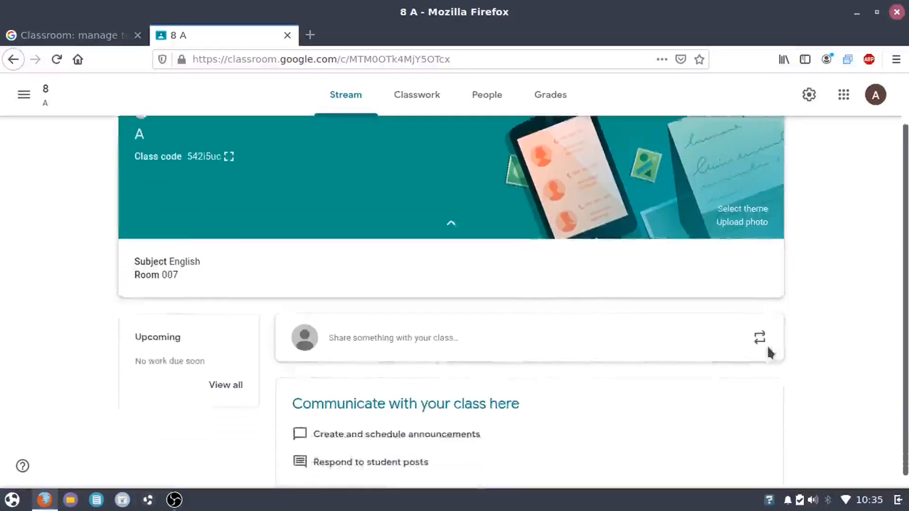